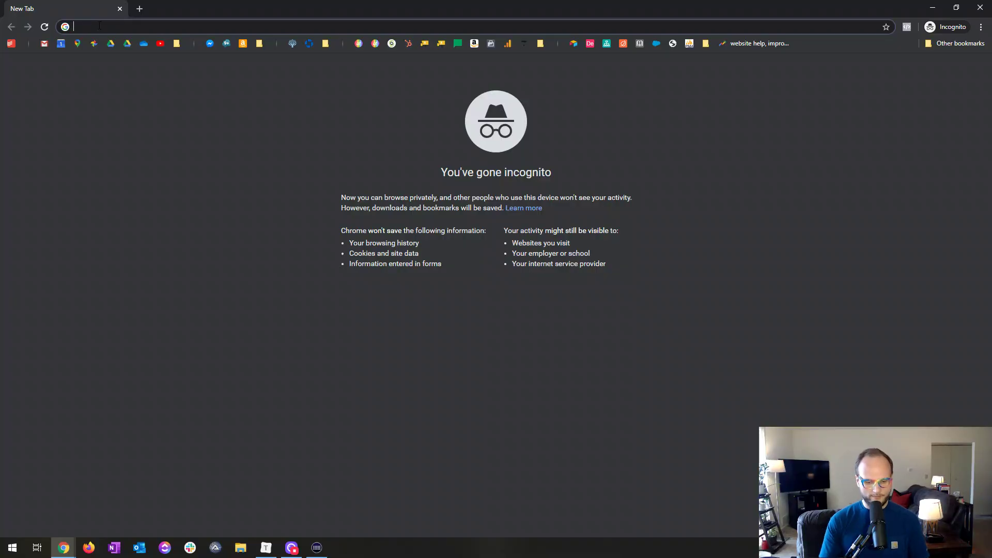
Open the gtmetrix.com website in the incognito window
{"action": "type", "text": "g"}
{"action": "key", "text": "Return"}
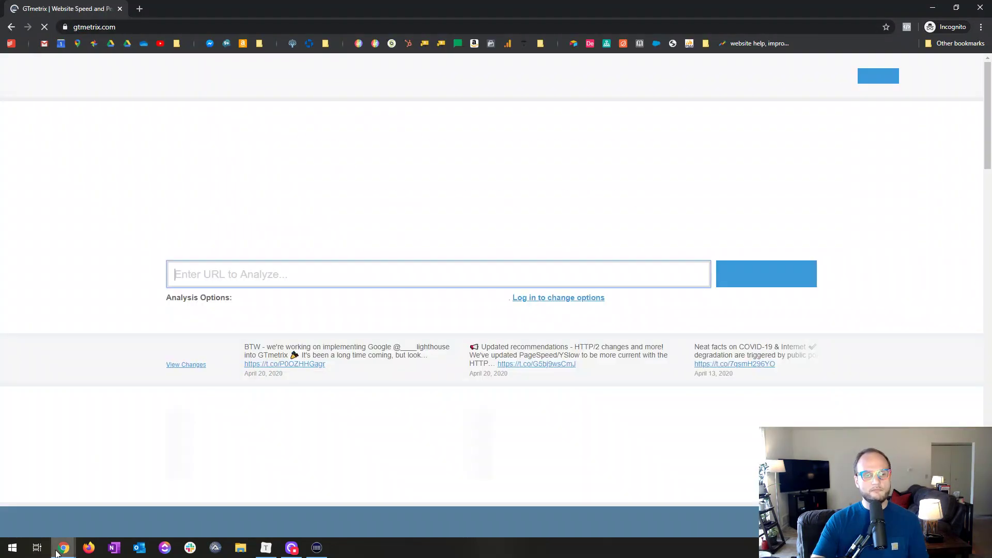
{"action": "mouse_move", "coordinate": [64, 547]}
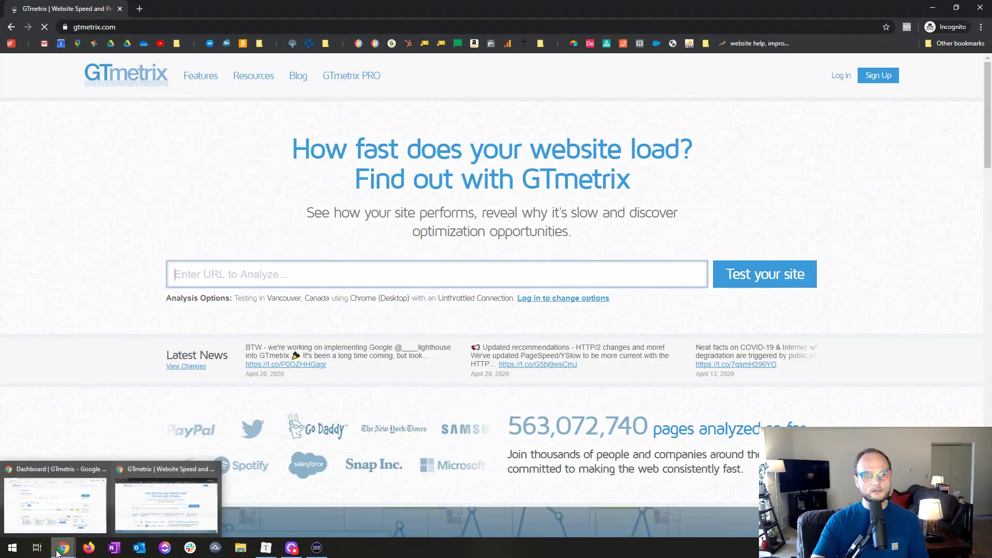
{"action": "mouse_move", "coordinate": [62, 513]}
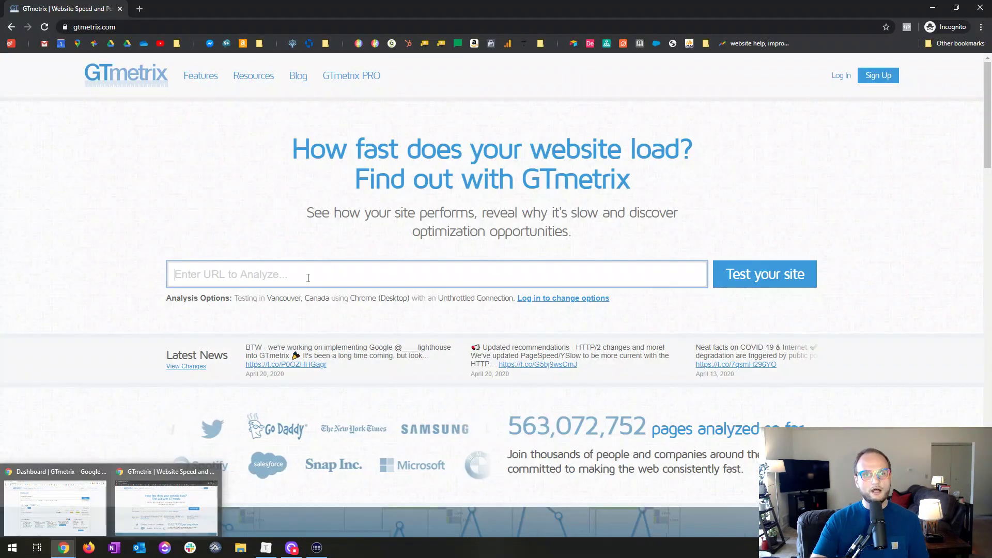
{"action": "left_click", "coordinate": [308, 274]}
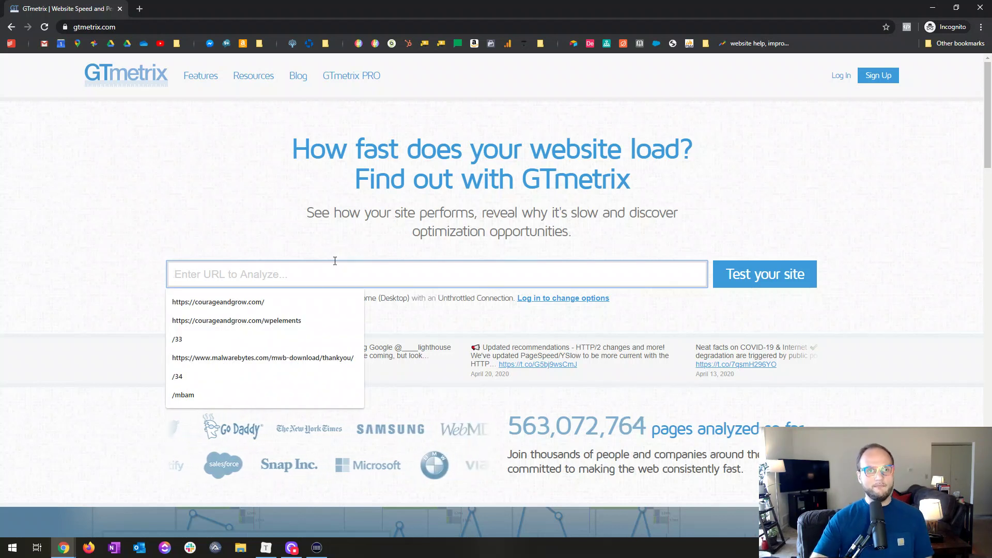
{"action": "left_click", "coordinate": [283, 301]}
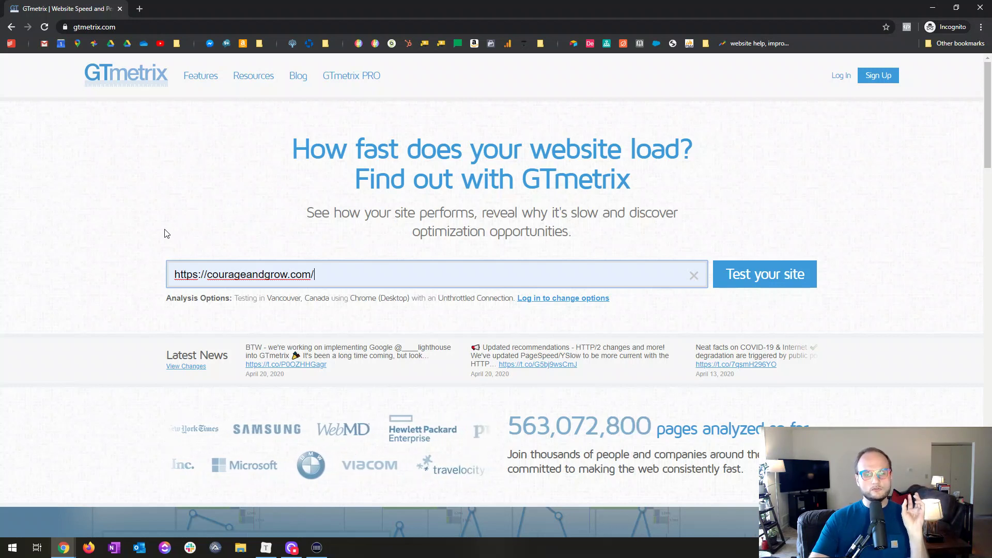
{"action": "left_click", "coordinate": [718, 274]}
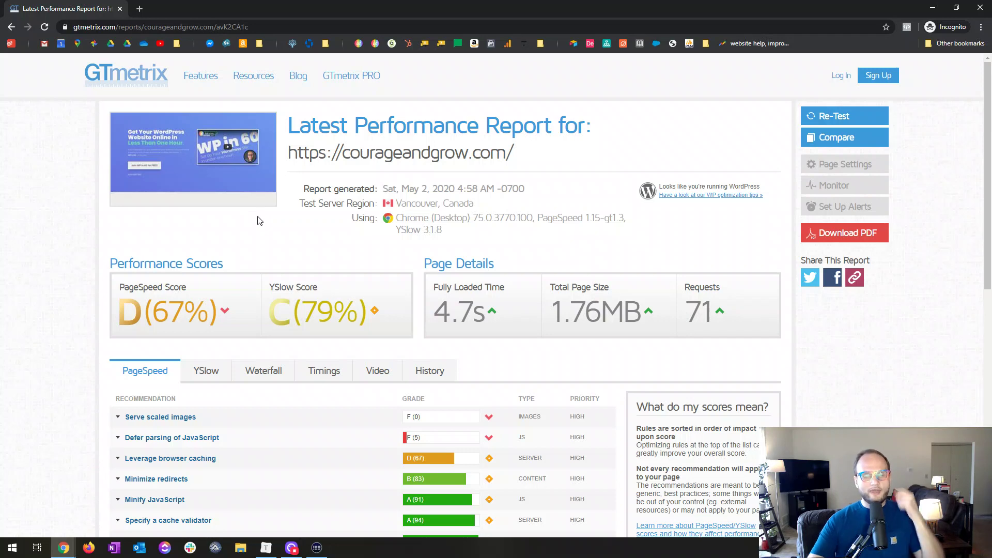
Review the performance scores, page details and PageSpeed recommendations in the new report
{"action": "scroll", "coordinate": [129, 217], "scroll_direction": "down", "scroll_amount": 2}
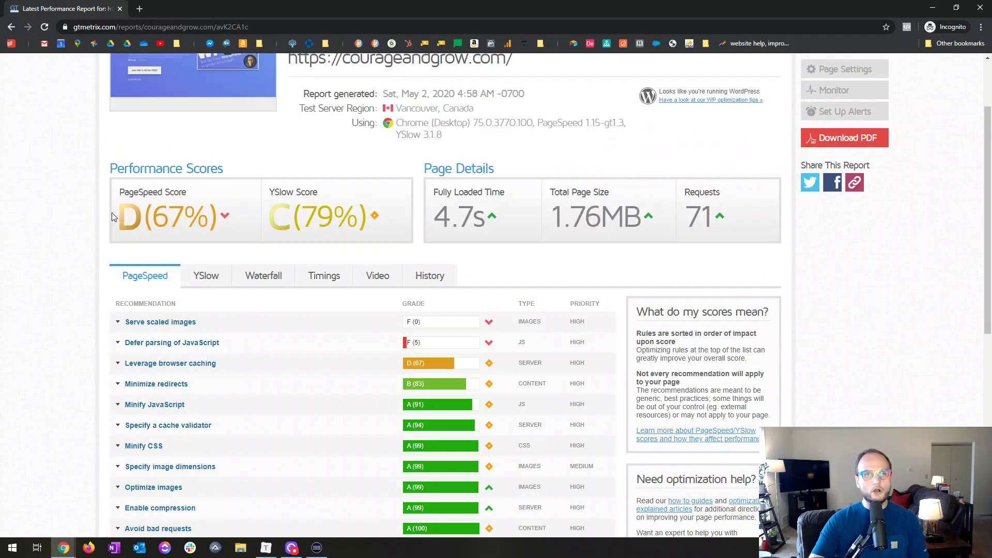
{"action": "scroll", "coordinate": [112, 212], "scroll_direction": "up", "scroll_amount": 2}
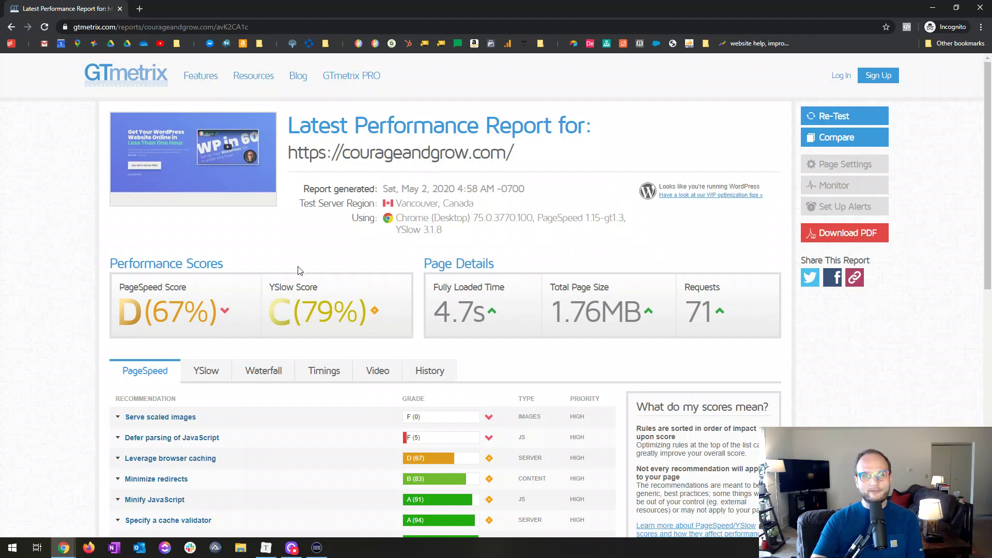
{"action": "scroll", "coordinate": [178, 299], "scroll_direction": "down", "scroll_amount": 1}
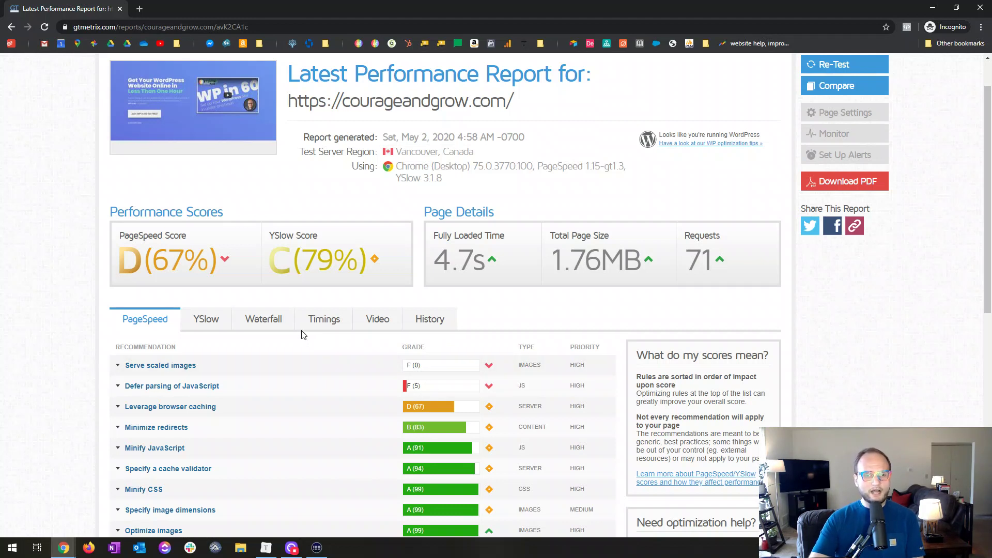
{"action": "scroll", "coordinate": [296, 328], "scroll_direction": "up", "scroll_amount": 1}
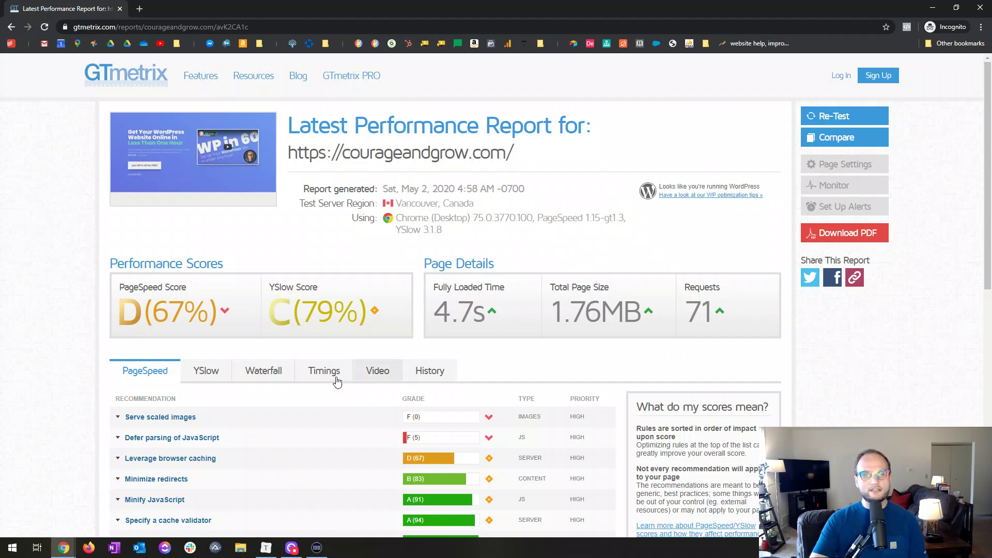
Check the report's page load timings and return to the PageSpeed recommendations
{"action": "scroll", "coordinate": [320, 351], "scroll_direction": "down", "scroll_amount": 1}
{"action": "left_click", "coordinate": [325, 326]}
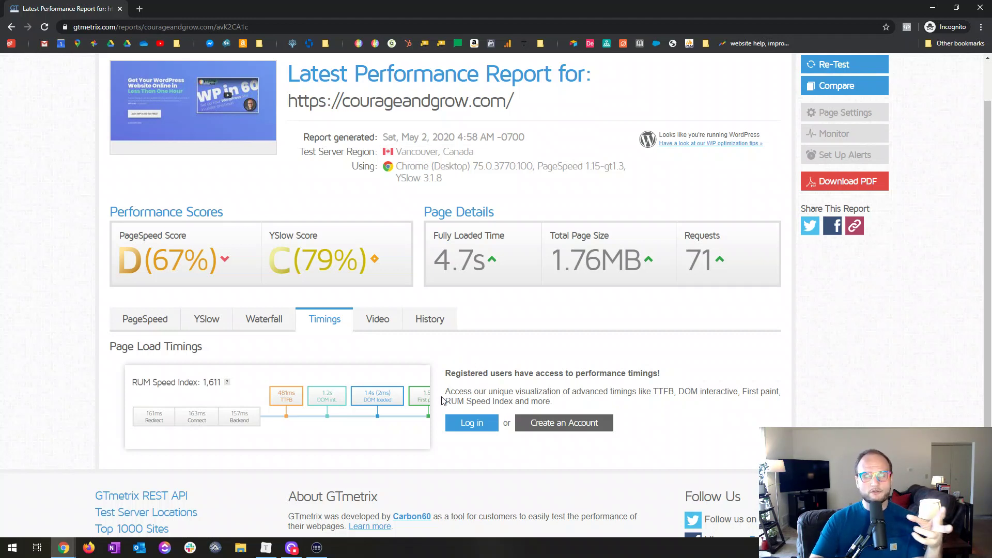
{"action": "left_click", "coordinate": [139, 318]}
{"action": "scroll", "coordinate": [310, 316], "scroll_direction": "up", "scroll_amount": 1}
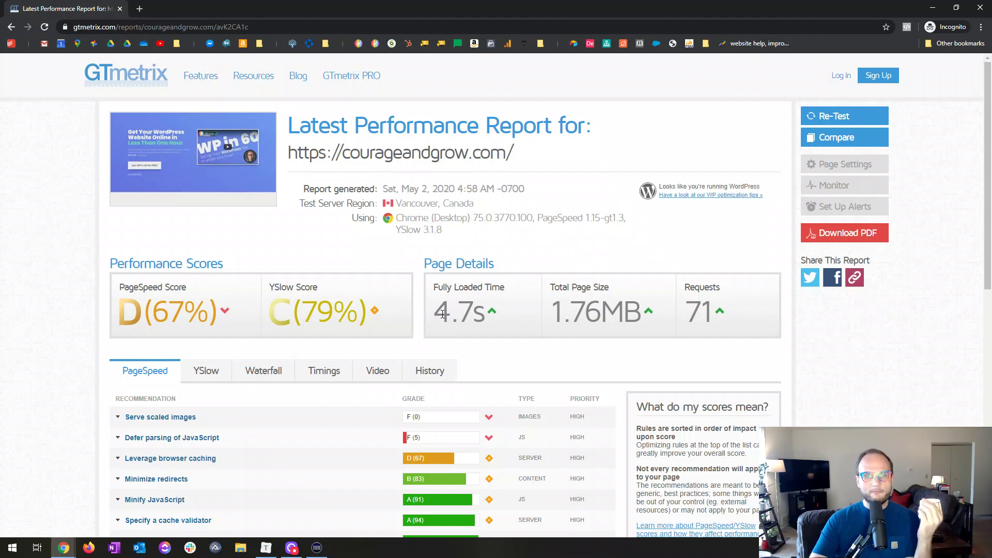
Highlight the Fully Loaded Time value in the report's page details and clear the selection
{"action": "left_click_drag", "start_coordinate": [444, 313], "coordinate": [507, 309]}
{"action": "left_click", "coordinate": [506, 309]}
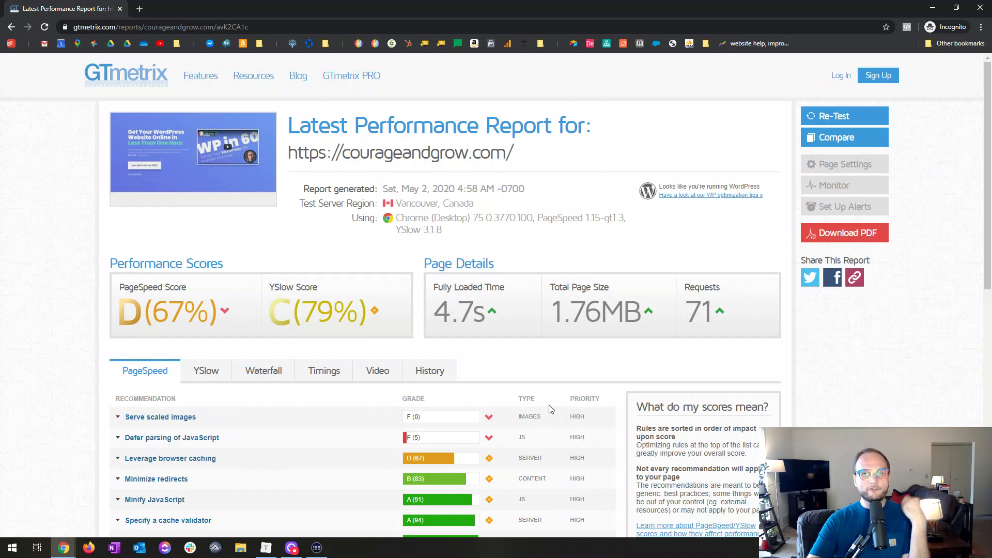
{"action": "left_click_drag", "start_coordinate": [439, 319], "coordinate": [495, 319]}
{"action": "left_click", "coordinate": [481, 316]}
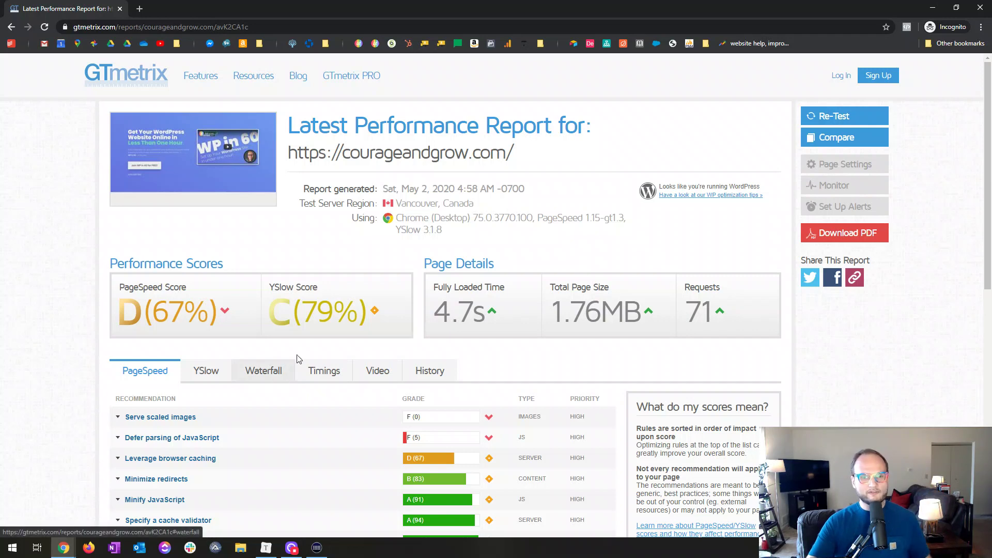
Examine the report's waterfall chart from the first request down to the last one
{"action": "left_click", "coordinate": [274, 372]}
{"action": "scroll", "coordinate": [706, 273], "scroll_direction": "down", "scroll_amount": 6}
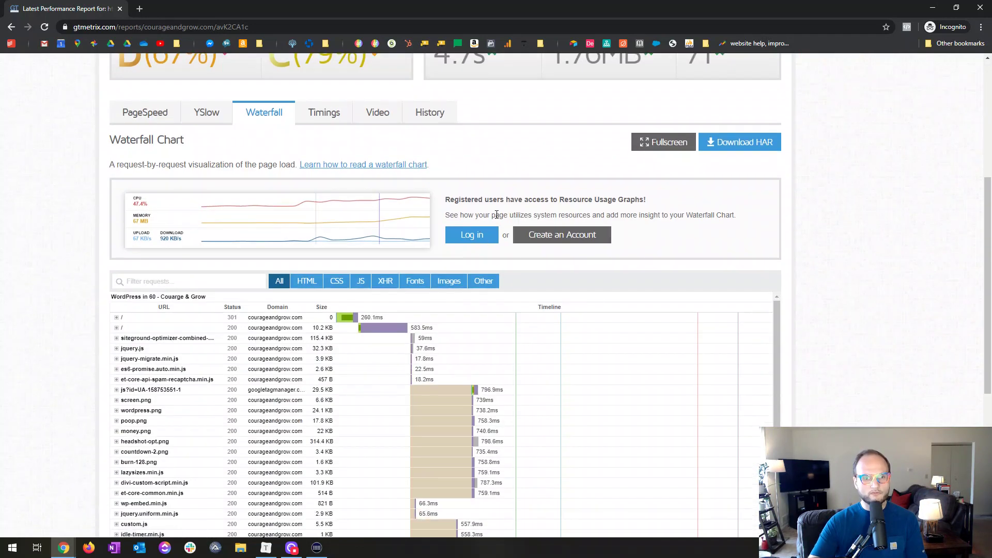
{"action": "scroll", "coordinate": [706, 273], "scroll_direction": "down", "scroll_amount": 15}
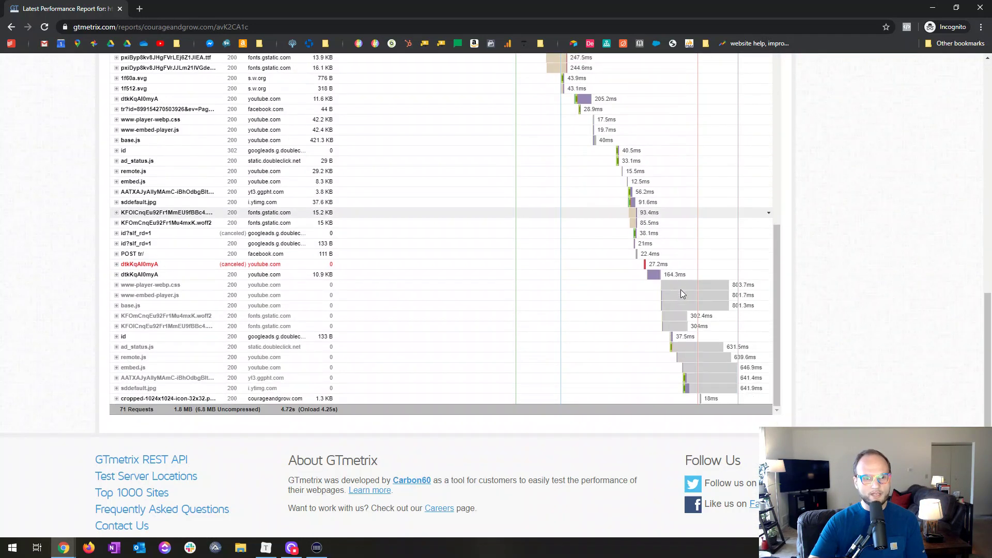
{"action": "scroll", "coordinate": [680, 294], "scroll_direction": "up", "scroll_amount": 15}
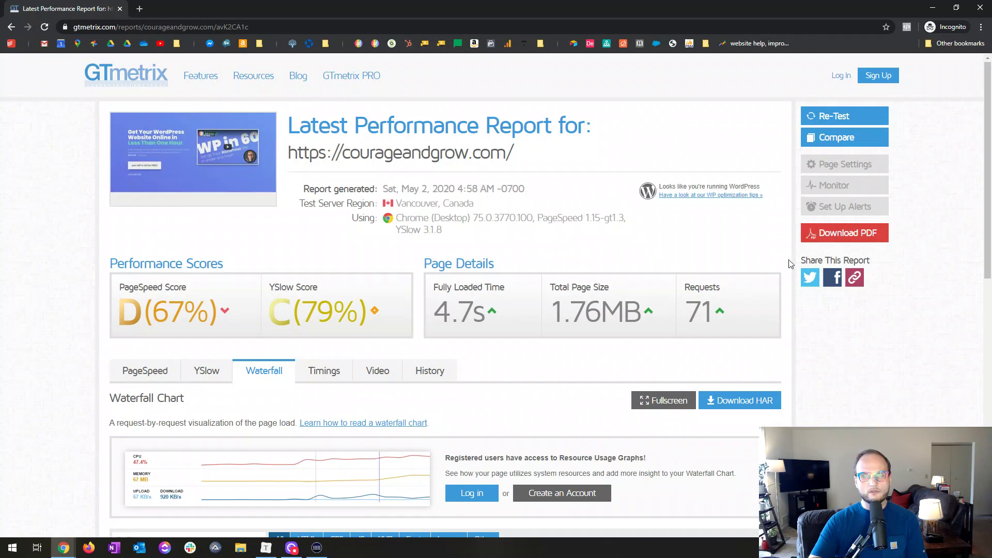
{"action": "scroll", "coordinate": [488, 178], "scroll_direction": "down", "scroll_amount": 15}
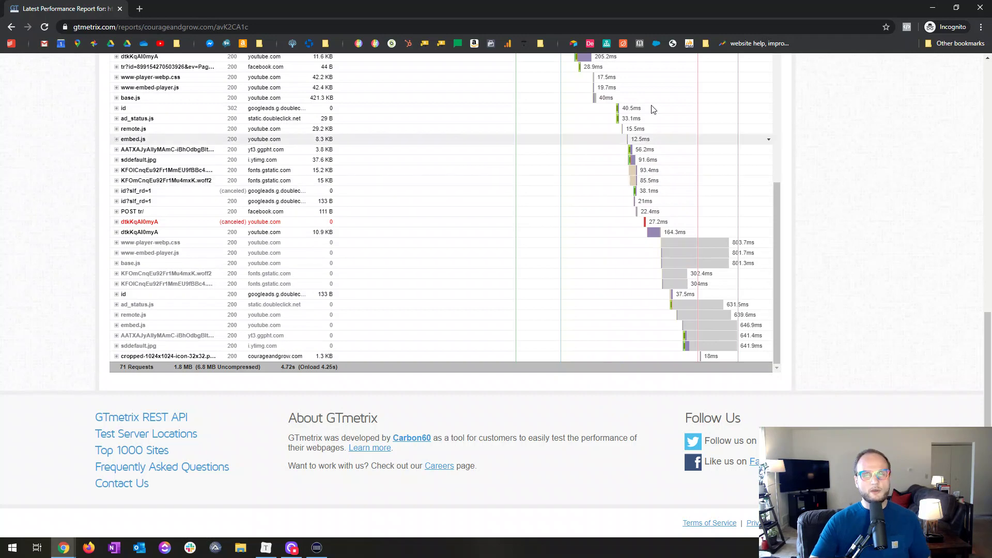
{"action": "left_click", "coordinate": [938, 7]}
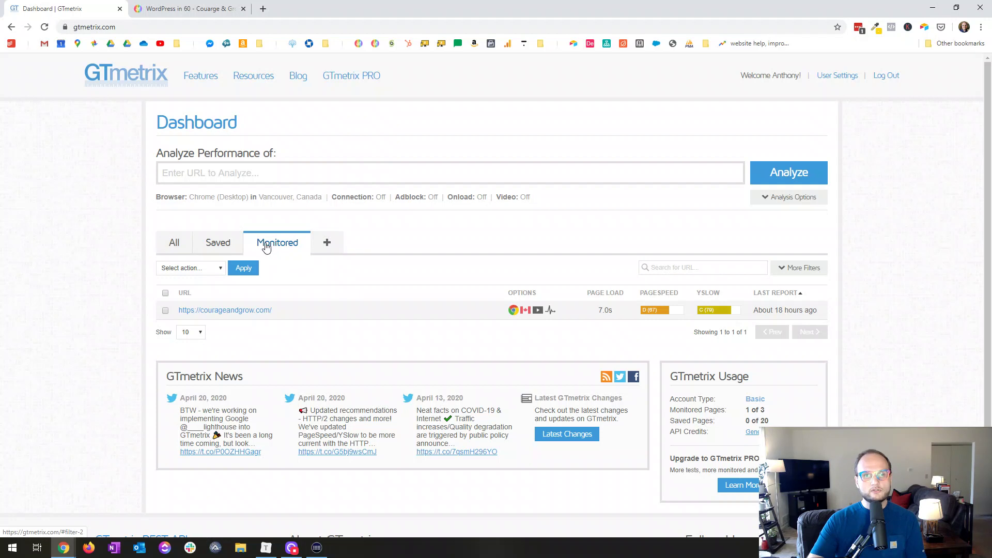
{"action": "left_click", "coordinate": [258, 312]}
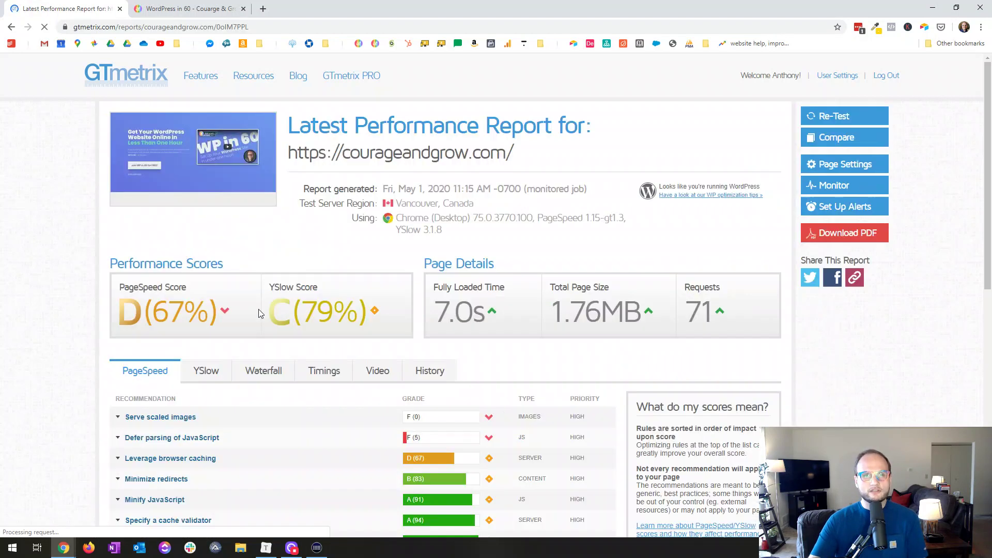
Examine the page timings graph in the monitored report's history and return to the PageSpeed recommendations
{"action": "scroll", "coordinate": [50, 262], "scroll_direction": "down", "scroll_amount": 1}
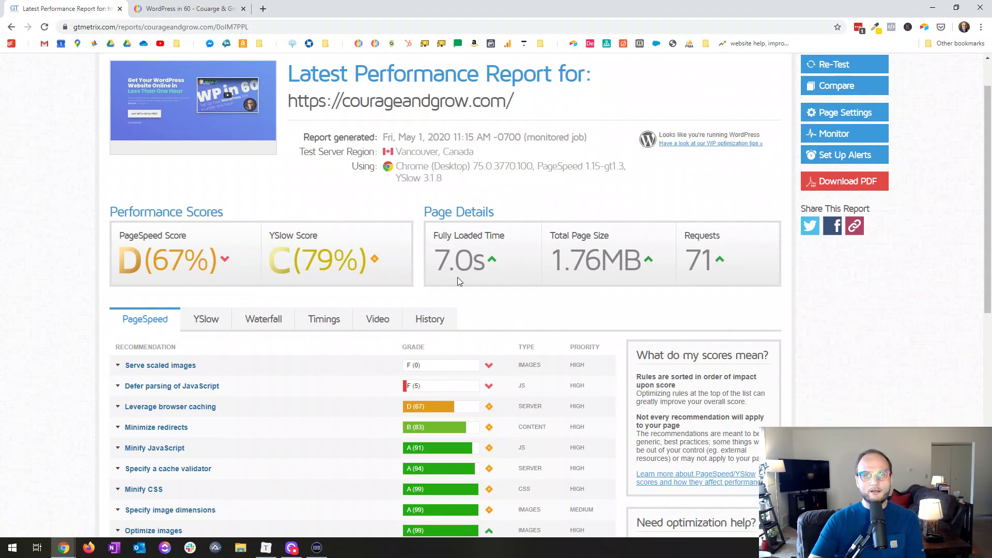
{"action": "left_click", "coordinate": [422, 320]}
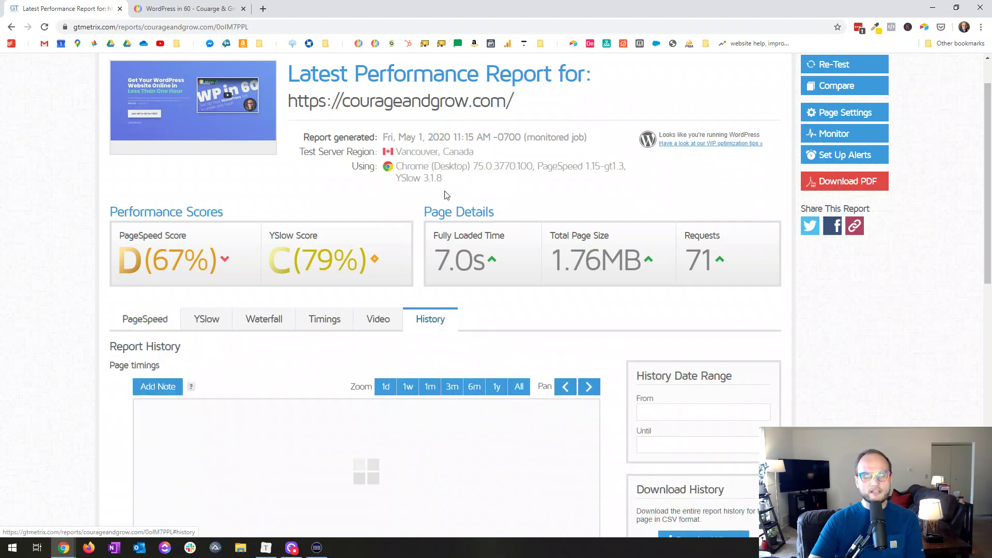
{"action": "scroll", "coordinate": [444, 195], "scroll_direction": "down", "scroll_amount": 4}
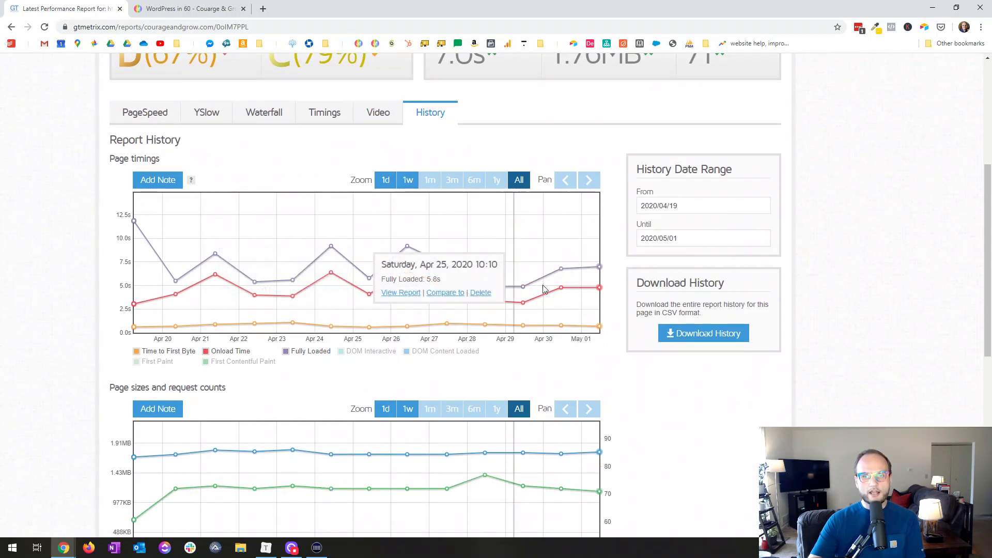
{"action": "scroll", "coordinate": [347, 262], "scroll_direction": "up", "scroll_amount": 2}
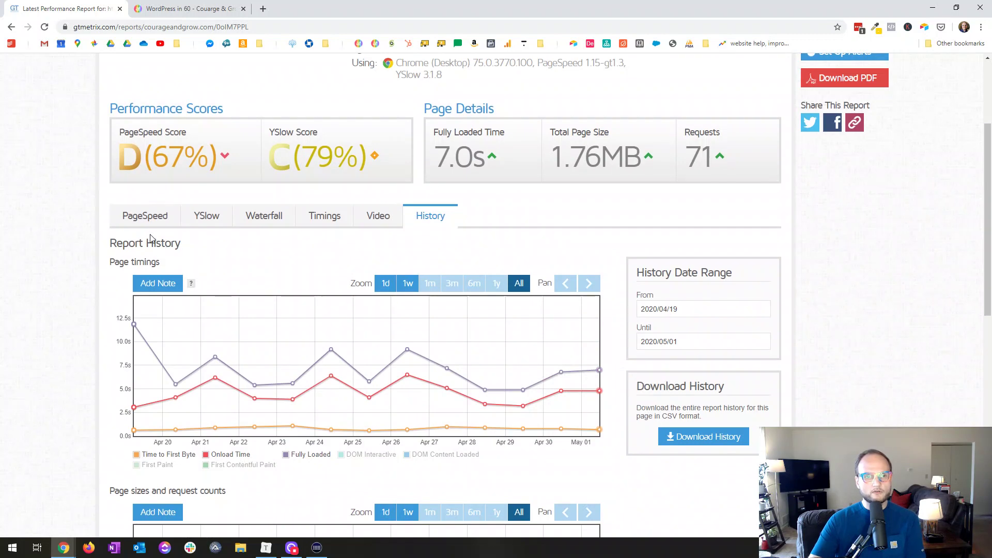
{"action": "left_click", "coordinate": [145, 220]}
{"action": "scroll", "coordinate": [55, 256], "scroll_direction": "up", "scroll_amount": 3}
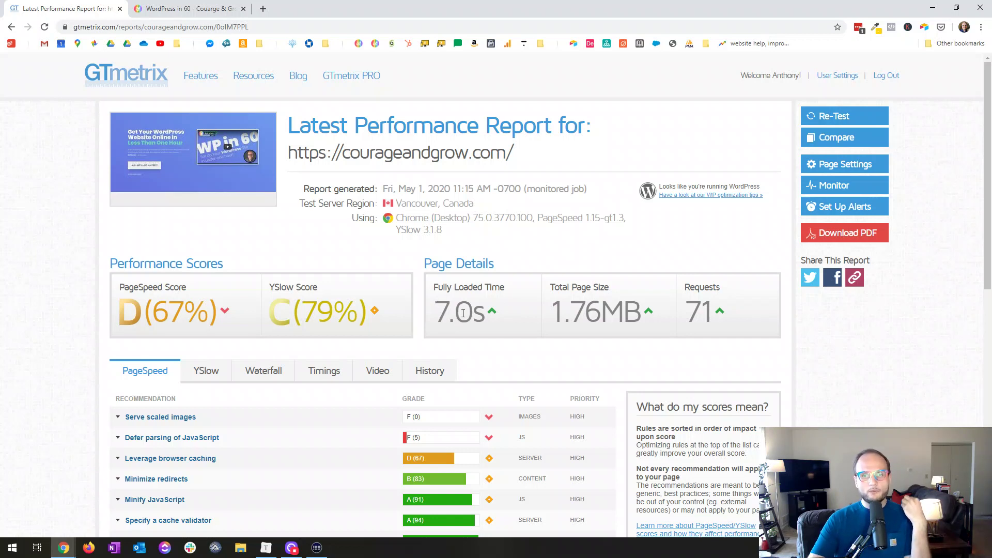
Highlight the Fully Loaded Time value of the monitored report and clear the selection
{"action": "scroll", "coordinate": [474, 262], "scroll_direction": "down", "scroll_amount": 1}
{"action": "left_click_drag", "start_coordinate": [446, 260], "coordinate": [518, 261]}
{"action": "left_click", "coordinate": [514, 259]}
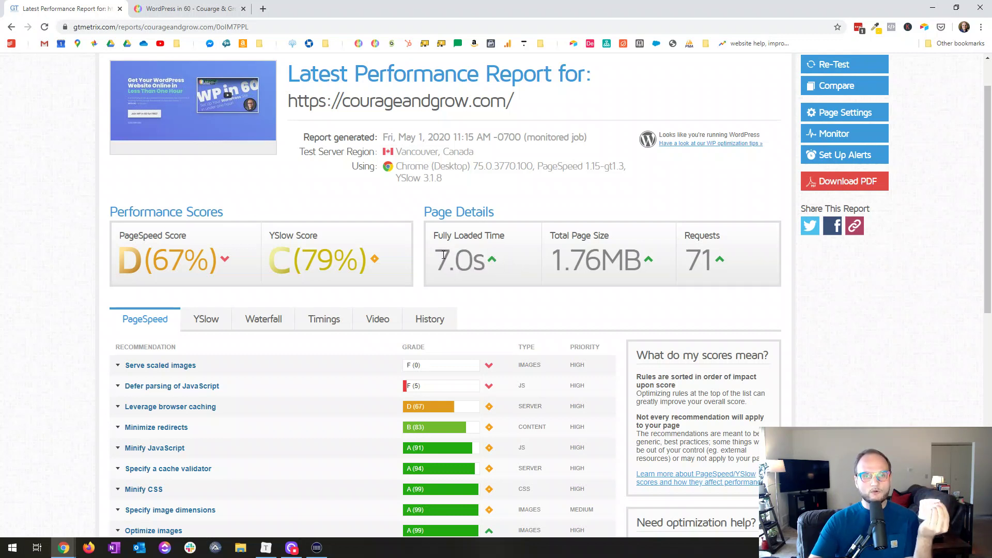
Read the page load timing explanations for TTFB, DOM interactive, DOM content loaded and first contentful paint in the monitored report
{"action": "left_click", "coordinate": [326, 320]}
{"action": "scroll", "coordinate": [355, 277], "scroll_direction": "down", "scroll_amount": 1}
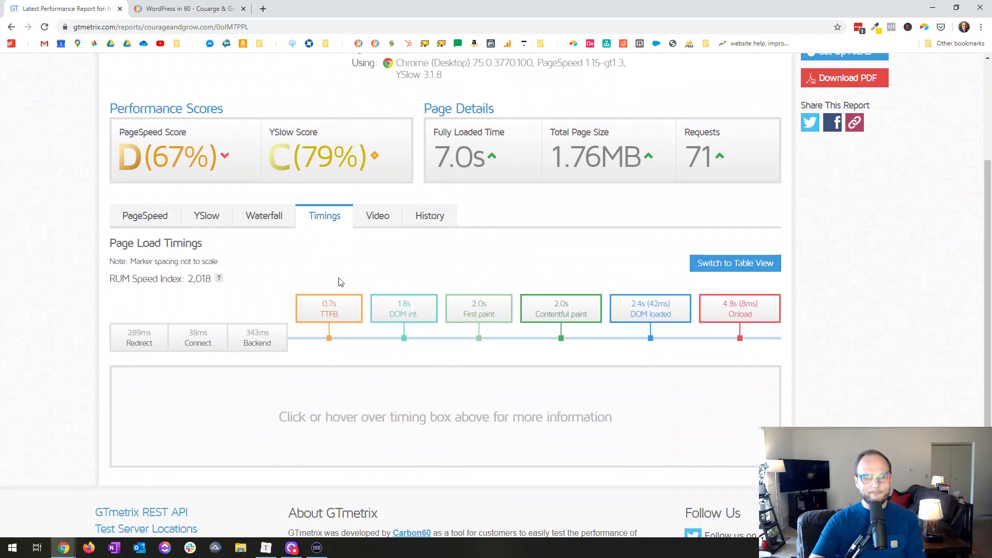
{"action": "mouse_move", "coordinate": [328, 311]}
{"action": "scroll", "coordinate": [327, 312], "scroll_direction": "down", "scroll_amount": 2}
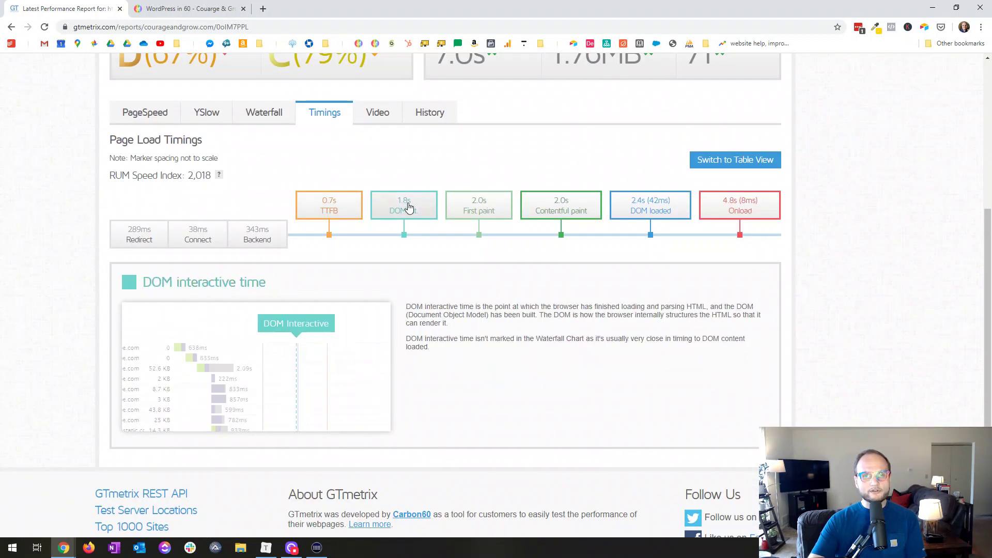
{"action": "mouse_move", "coordinate": [650, 206]}
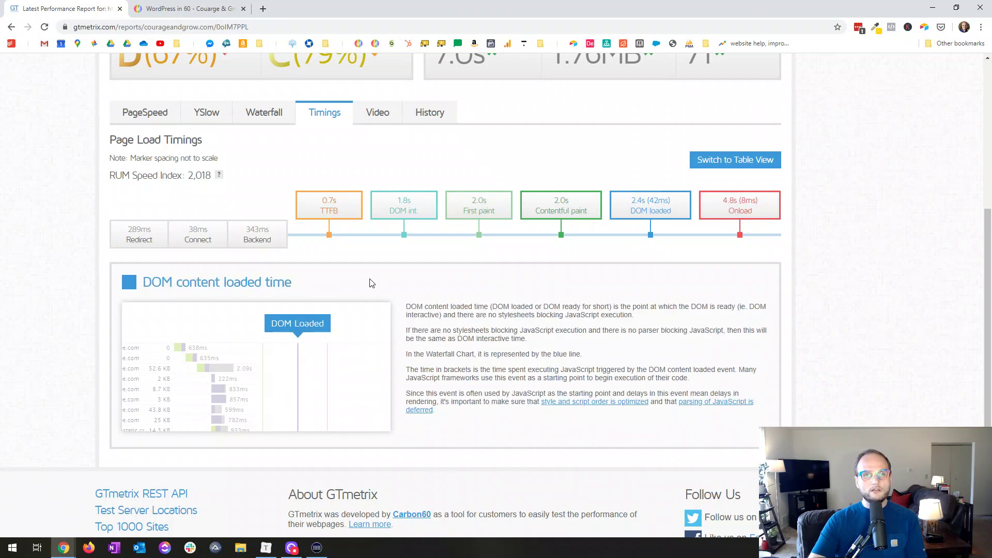
{"action": "mouse_move", "coordinate": [318, 219]}
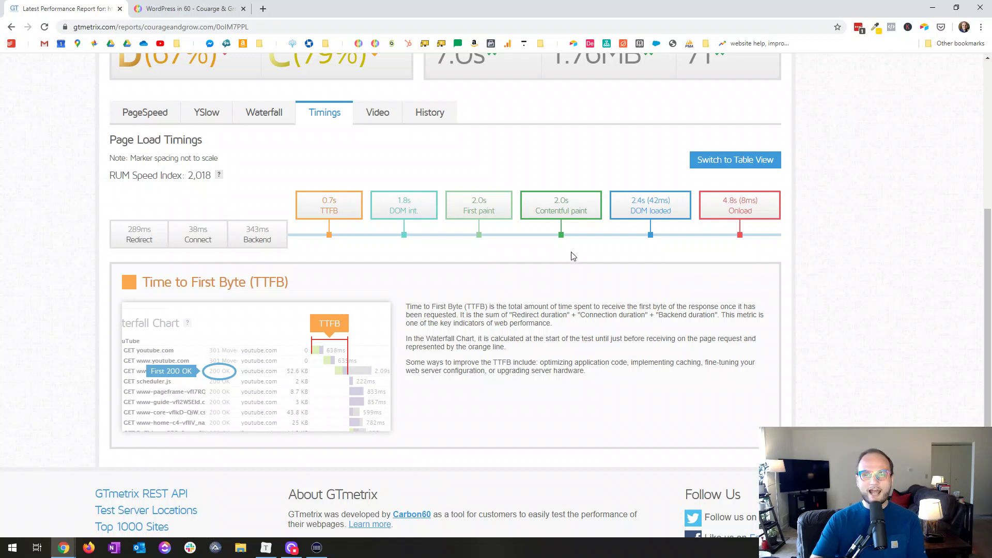
{"action": "left_click", "coordinate": [564, 213]}
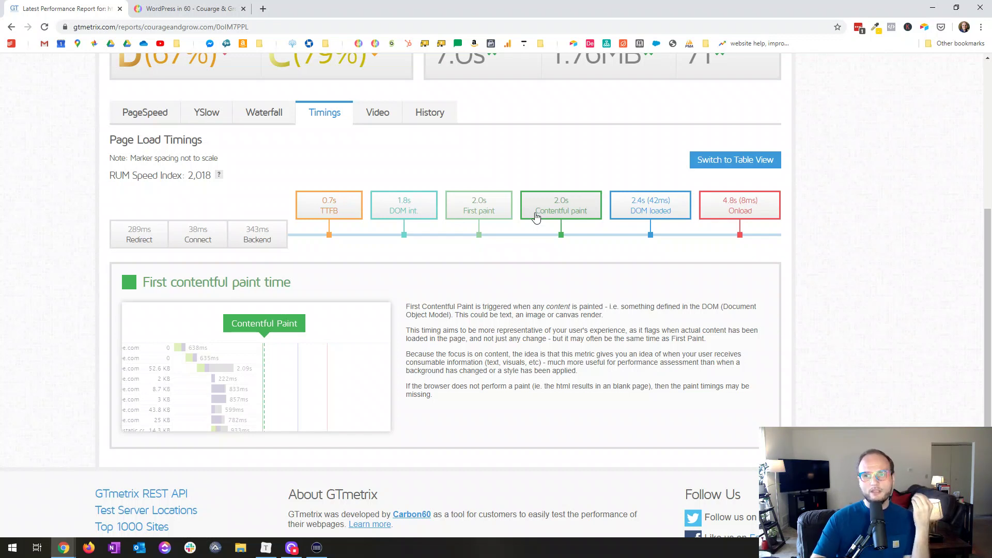
Return to the monitored report's PageSpeed recommendations, highlight the Fully Loaded Time value and clear the selection
{"action": "left_click", "coordinate": [144, 119]}
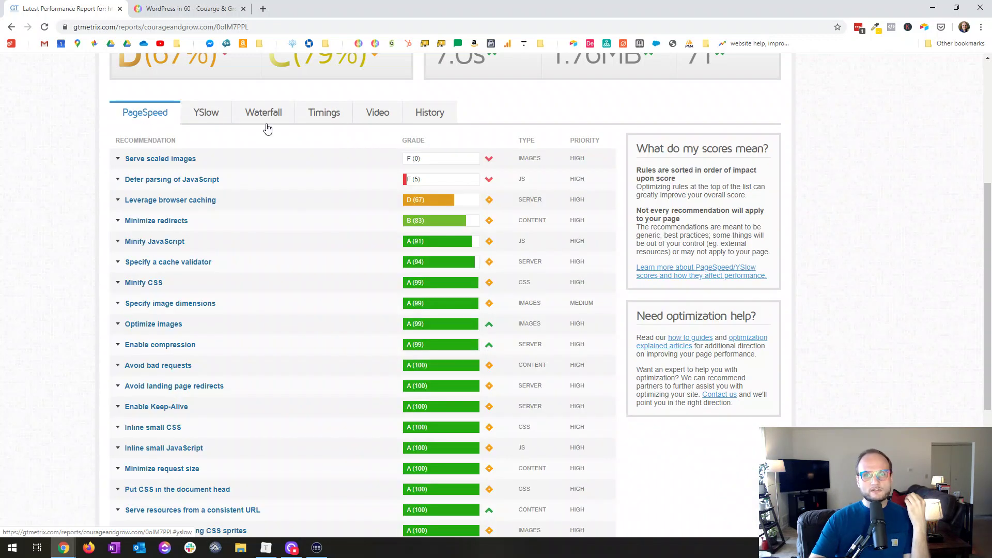
{"action": "scroll", "coordinate": [230, 124], "scroll_direction": "up", "scroll_amount": 4}
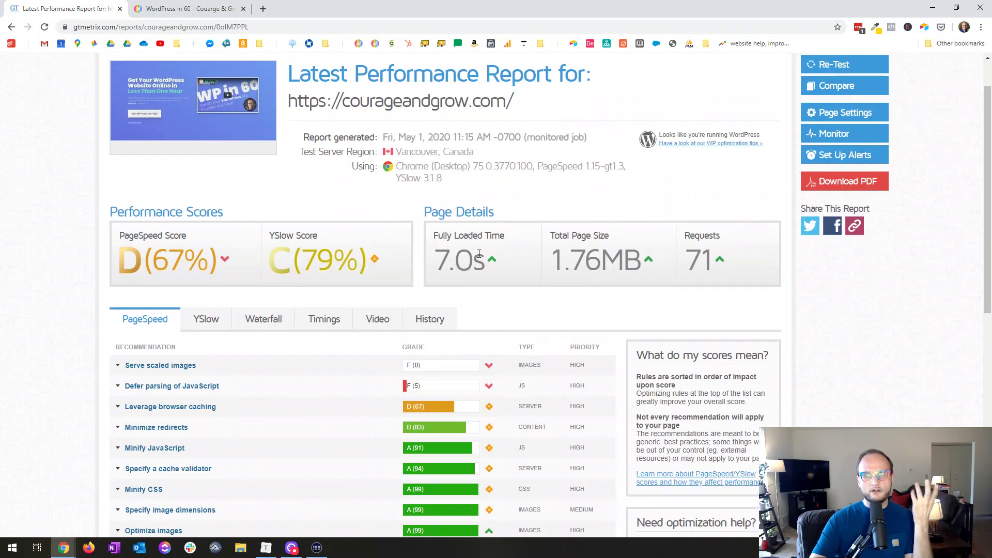
{"action": "left_click_drag", "start_coordinate": [438, 257], "coordinate": [522, 251]}
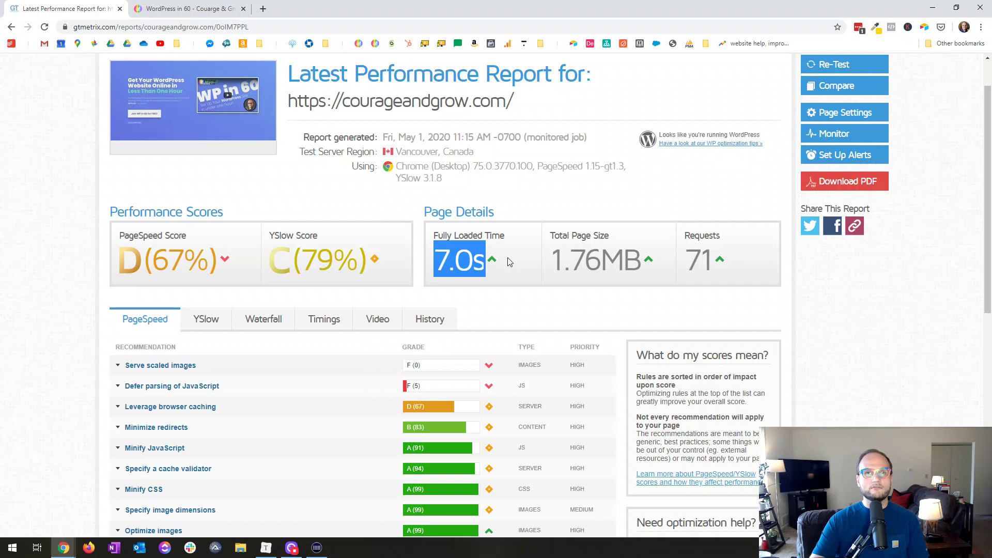
{"action": "left_click", "coordinate": [508, 261]}
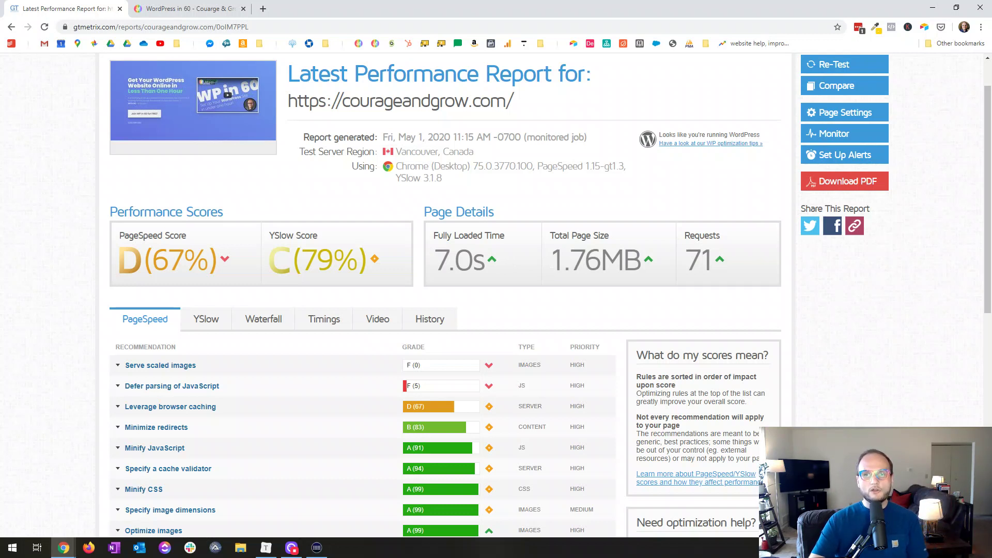
Highlight the Total Page Size value in the monitored report's page details and clear the selection
{"action": "left_click_drag", "start_coordinate": [550, 269], "coordinate": [644, 266]}
{"action": "left_click", "coordinate": [646, 266]}
{"action": "mouse_move", "coordinate": [653, 266]}
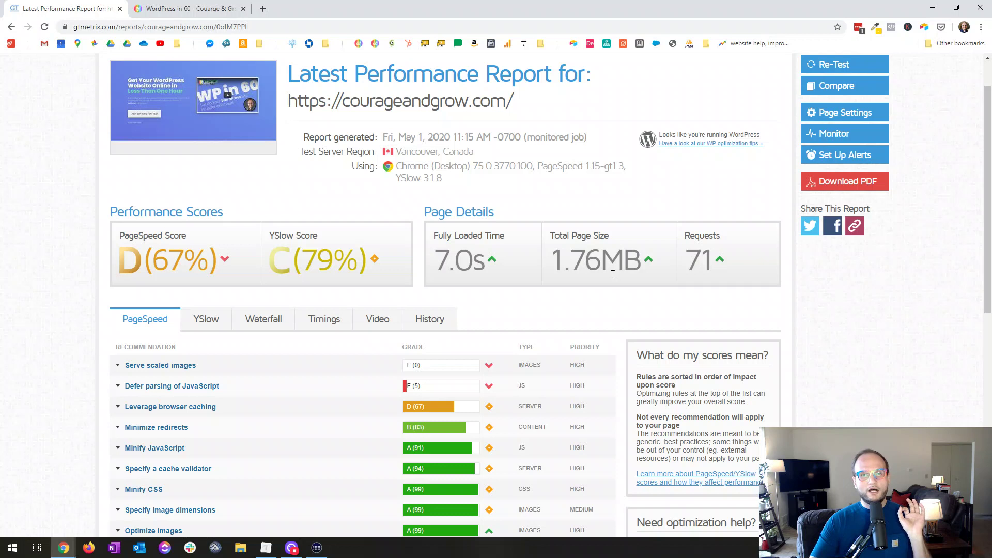
{"action": "scroll", "coordinate": [613, 275], "scroll_direction": "up", "scroll_amount": 1}
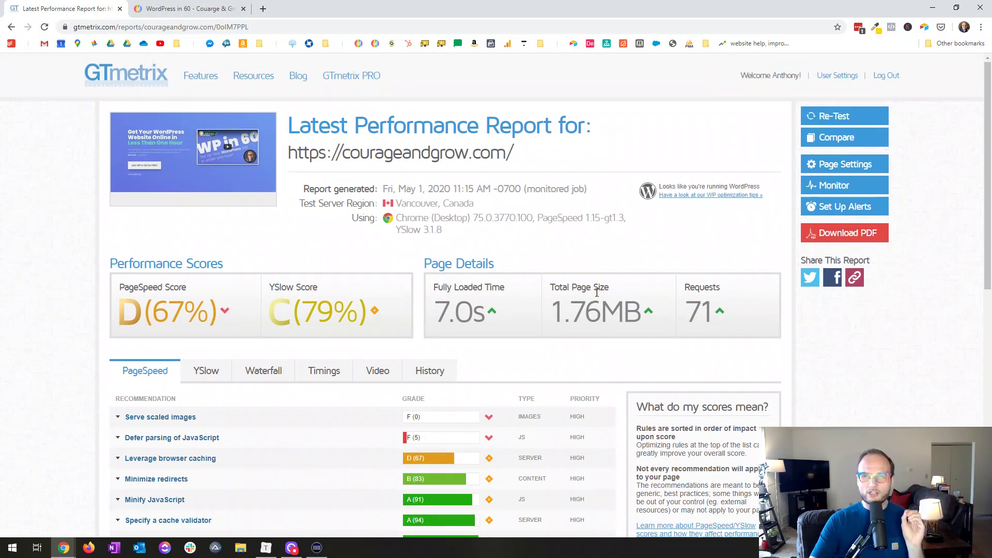
{"action": "left_click_drag", "start_coordinate": [546, 315], "coordinate": [640, 309]}
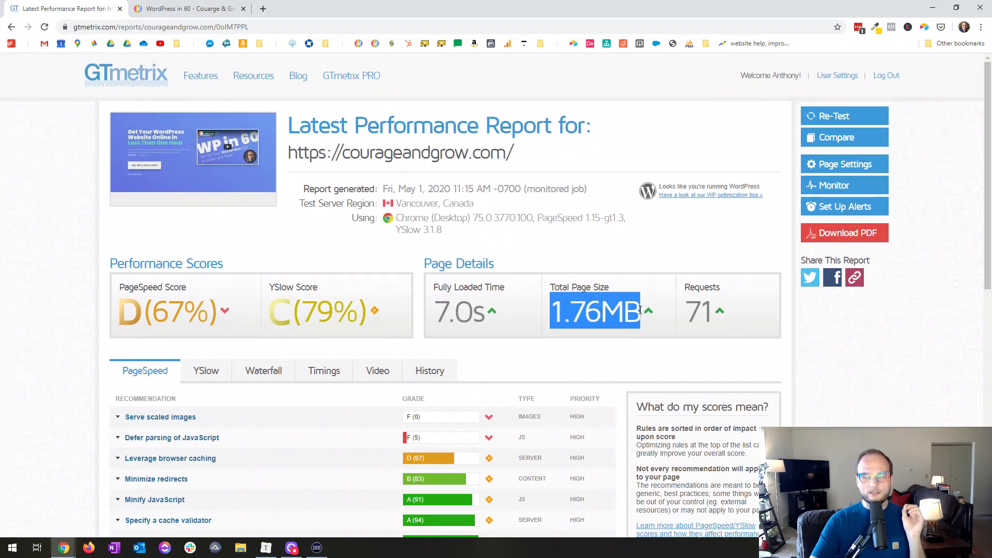
{"action": "left_click", "coordinate": [637, 314]}
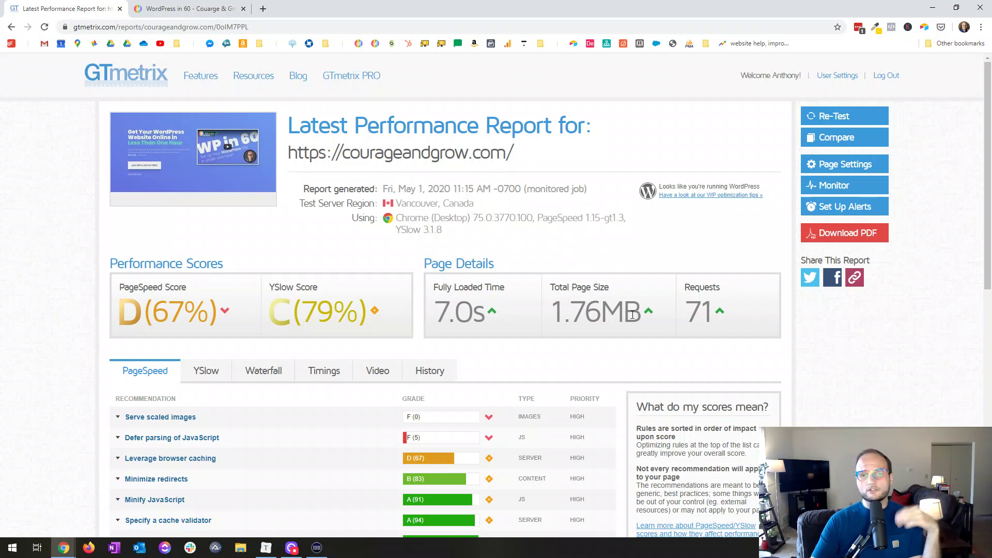
Highlight the Fully Loaded Time value and examine the waterfall chart's requests from first to last
{"action": "scroll", "coordinate": [567, 325], "scroll_direction": "down", "scroll_amount": 1}
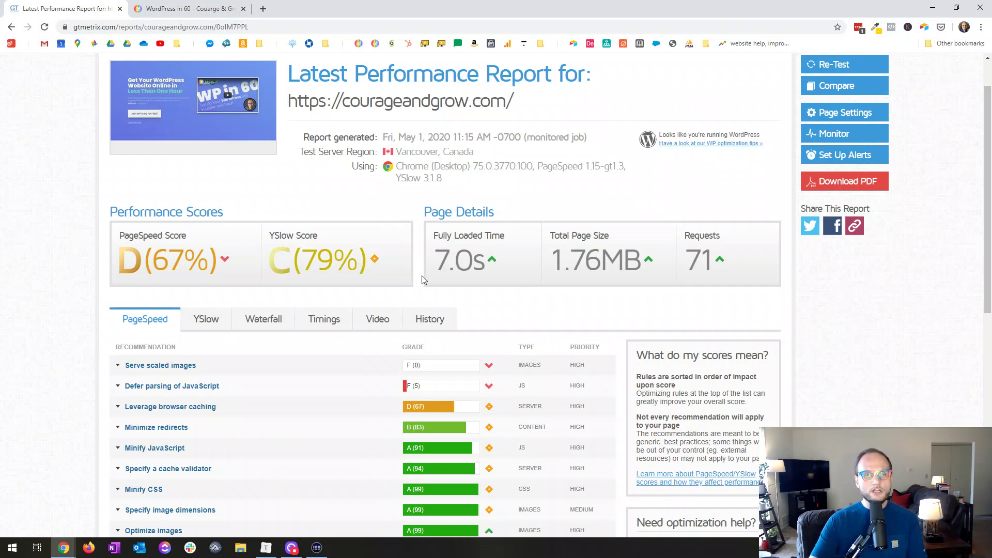
{"action": "left_click_drag", "start_coordinate": [428, 261], "coordinate": [495, 266]}
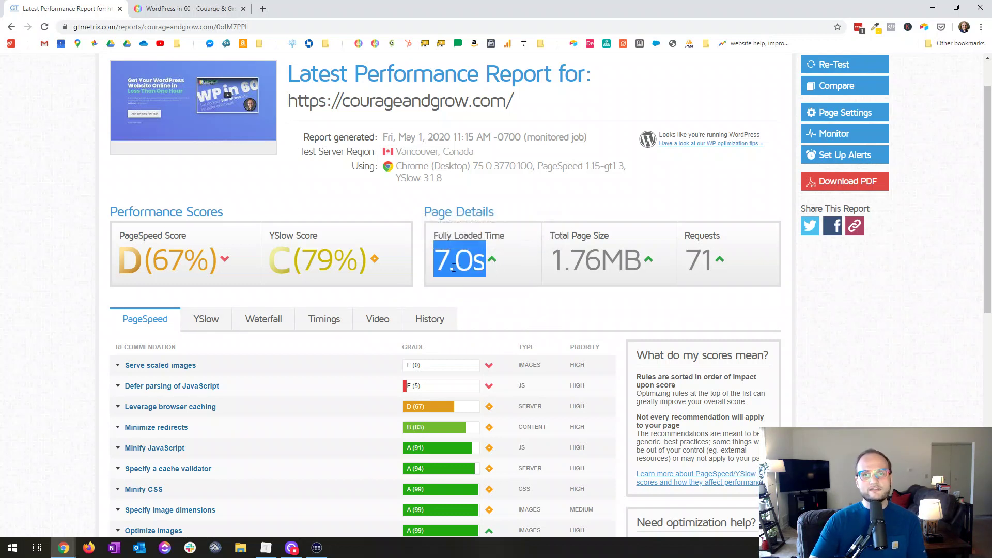
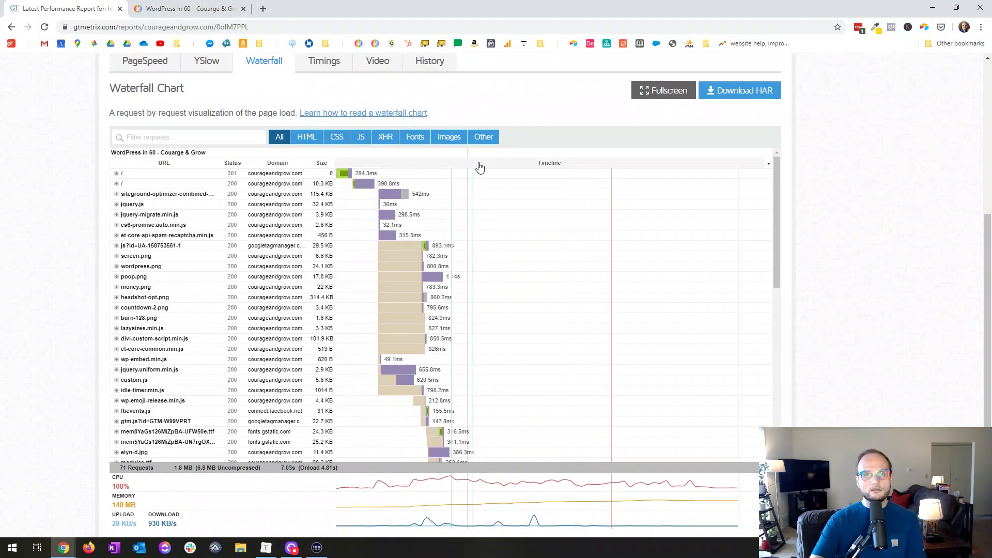
{"action": "scroll", "coordinate": [472, 284], "scroll_direction": "down", "scroll_amount": 8}
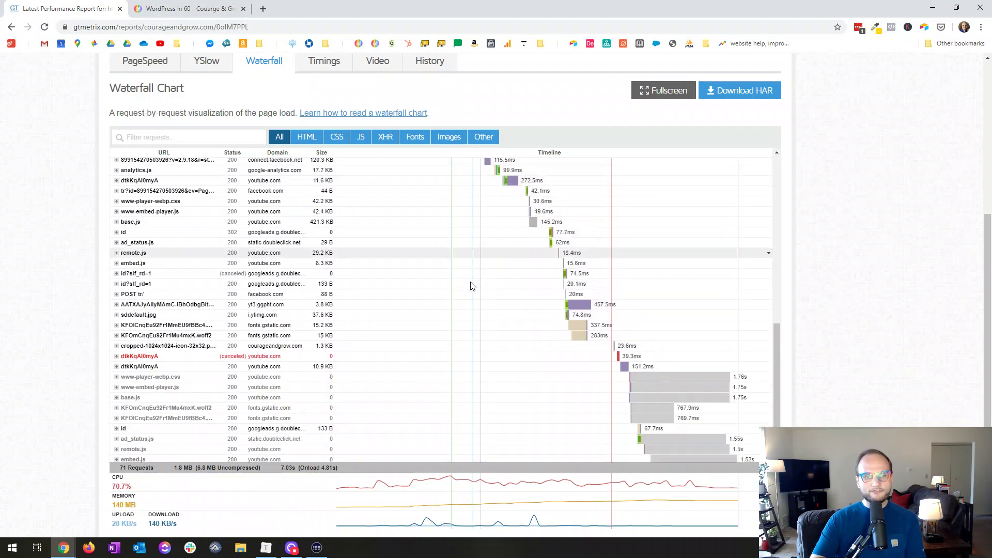
{"action": "scroll", "coordinate": [467, 308], "scroll_direction": "down", "scroll_amount": 3}
{"action": "scroll", "coordinate": [527, 246], "scroll_direction": "up", "scroll_amount": 4}
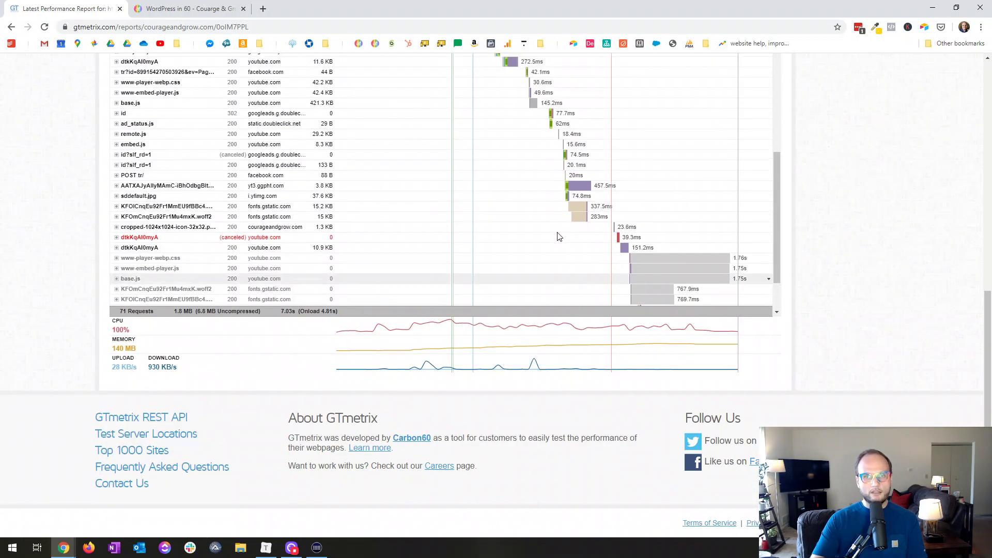
{"action": "scroll", "coordinate": [877, 166], "scroll_direction": "up", "scroll_amount": 6}
{"action": "scroll", "coordinate": [835, 207], "scroll_direction": "down", "scroll_amount": 2}
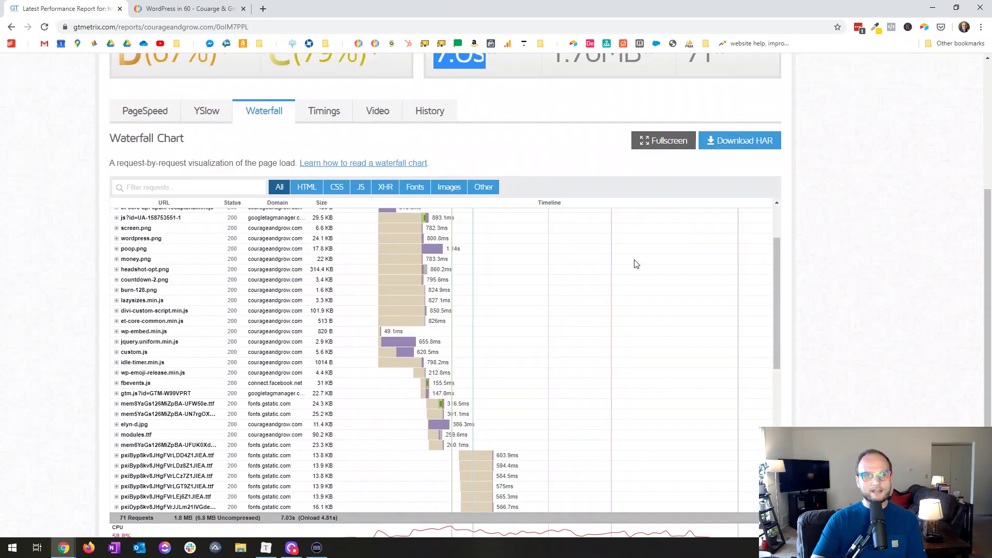
{"action": "left_click_drag", "start_coordinate": [779, 243], "coordinate": [771, 198]}
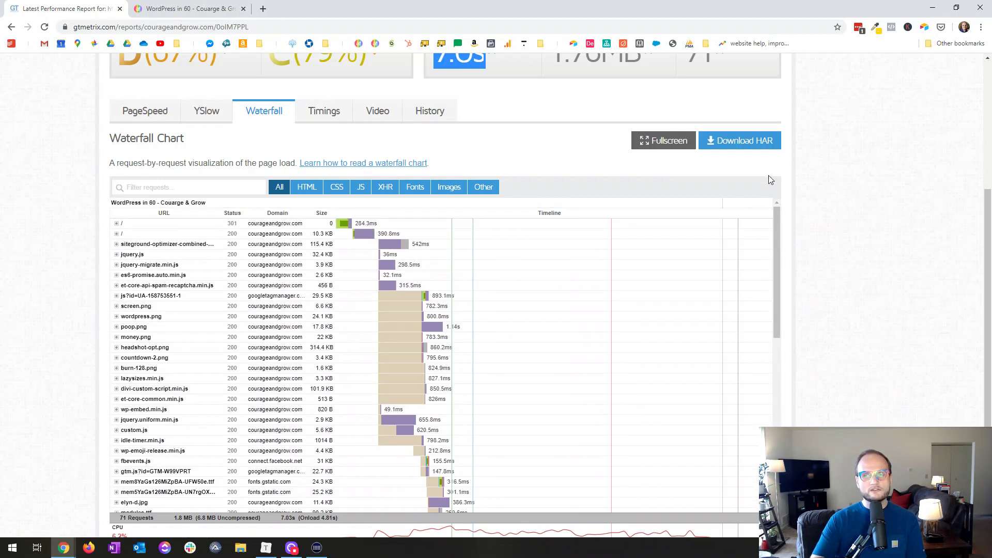
{"action": "left_click_drag", "start_coordinate": [777, 221], "coordinate": [769, 325]}
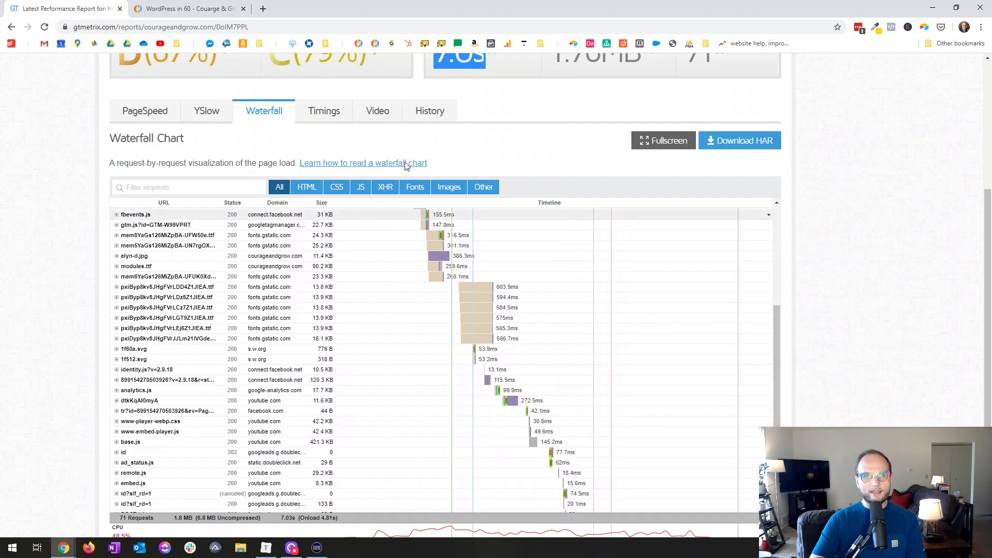
Read the Onload time explanation in the monitored report's page load timings
{"action": "left_click", "coordinate": [324, 110]}
{"action": "mouse_move", "coordinate": [740, 216]}
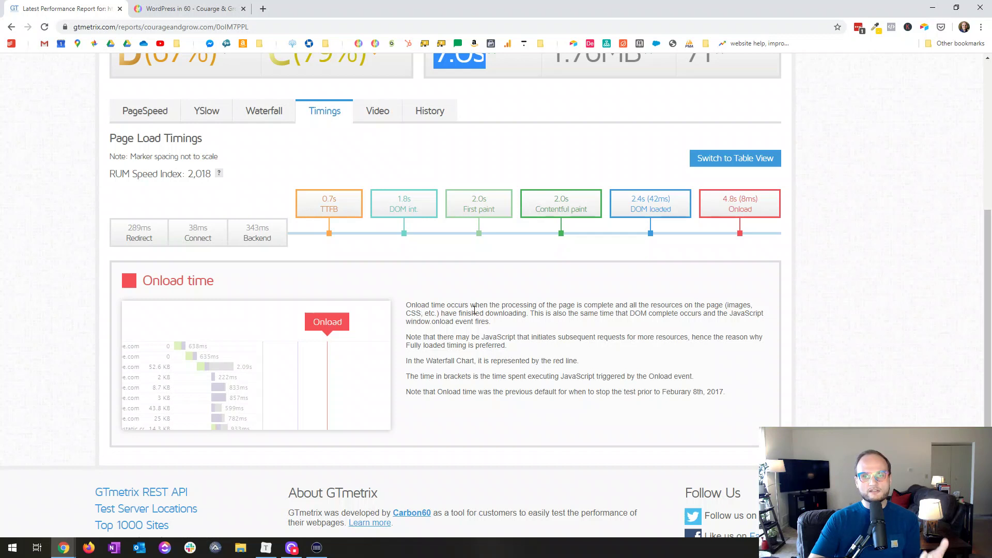
{"action": "mouse_move", "coordinate": [561, 222]}
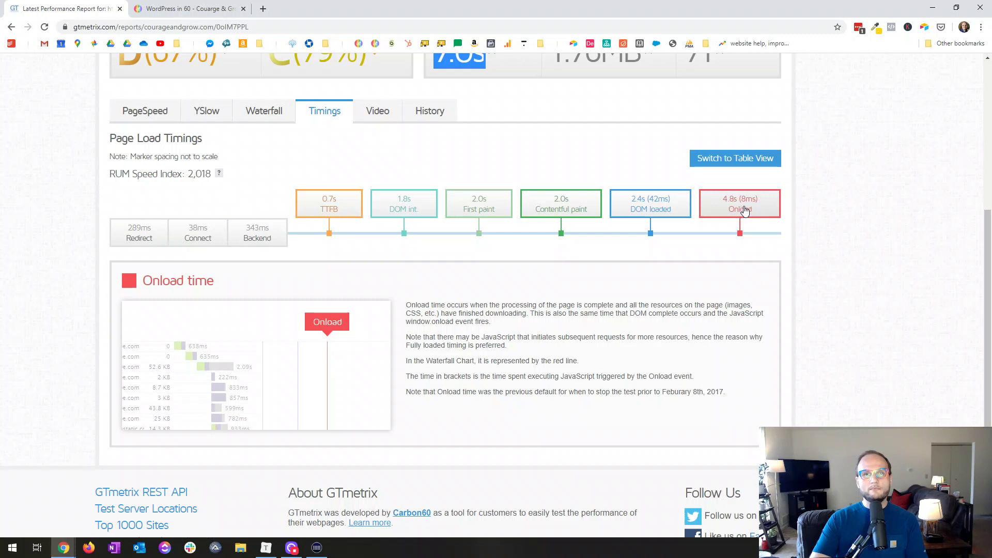
Highlight the Fully Loaded Time value again and compare it with the Onload and first contentful paint timings
{"action": "scroll", "coordinate": [746, 208], "scroll_direction": "up", "scroll_amount": 3}
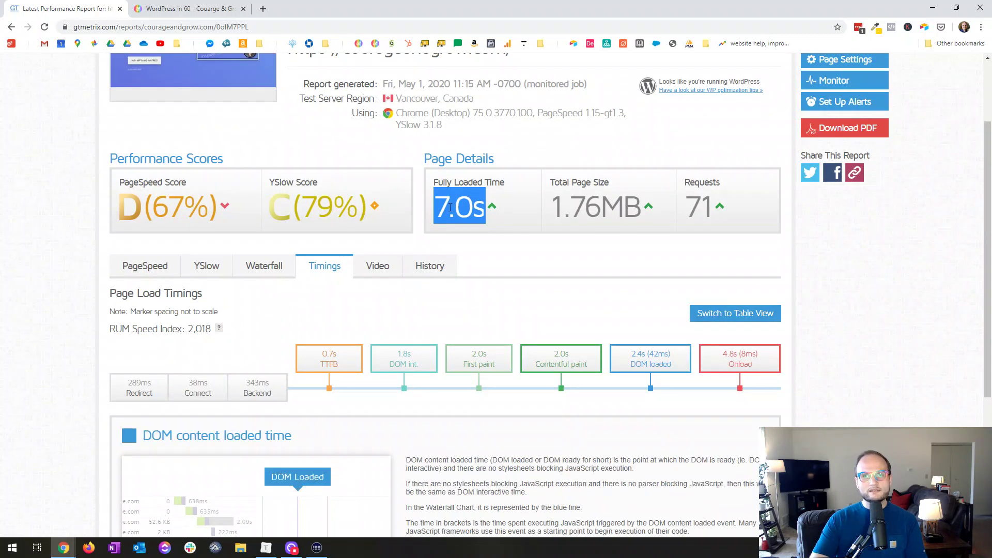
{"action": "left_click", "coordinate": [458, 204]}
{"action": "left_click_drag", "start_coordinate": [435, 206], "coordinate": [484, 203]}
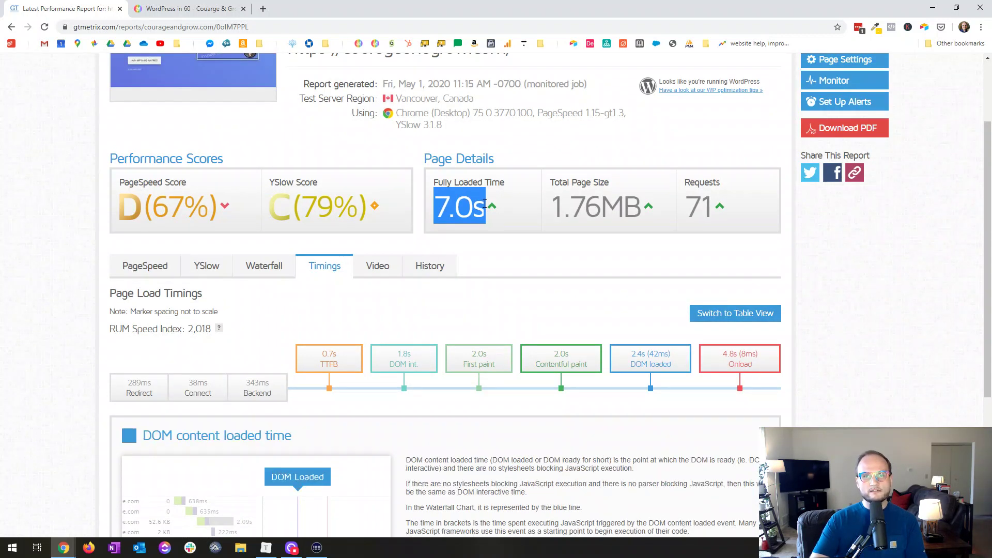
{"action": "mouse_move", "coordinate": [743, 356]}
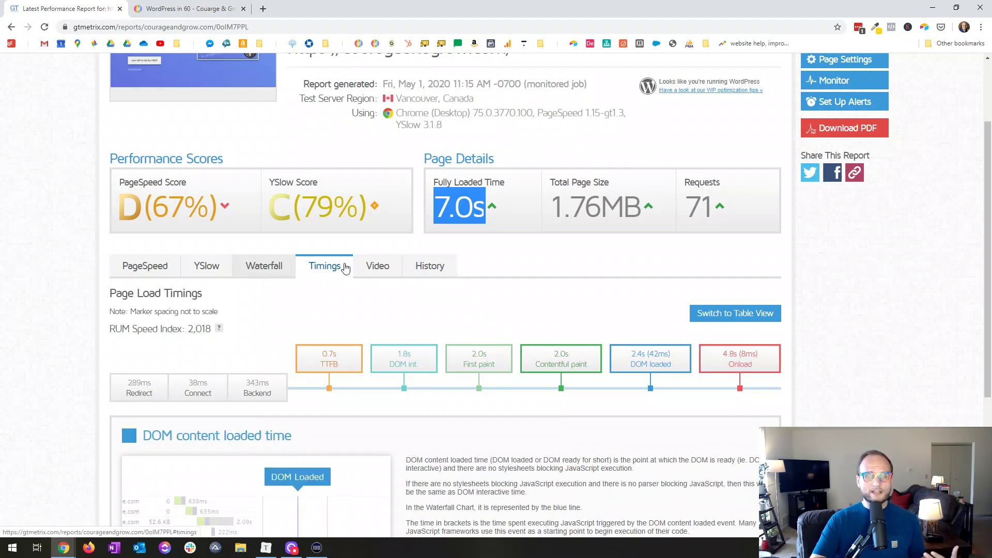
{"action": "mouse_move", "coordinate": [561, 358]}
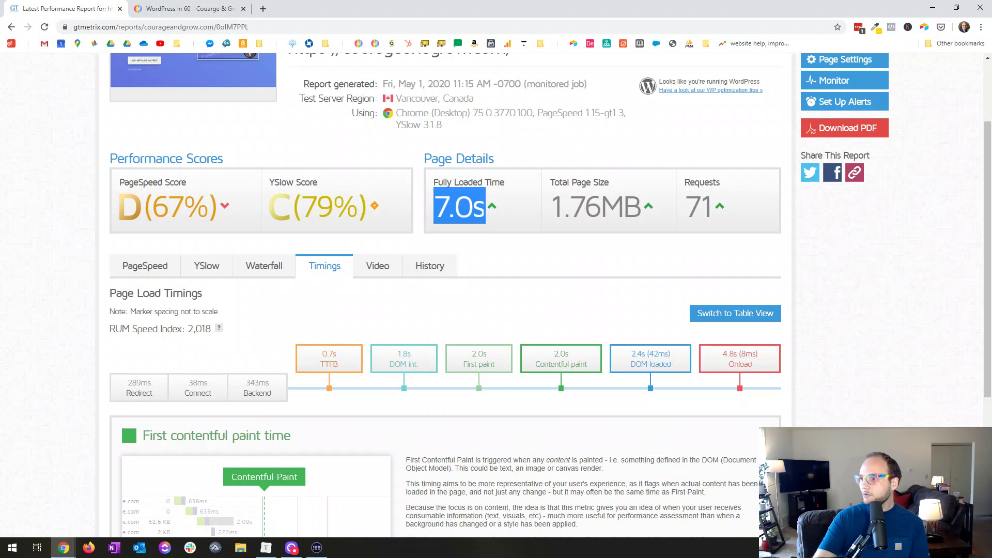
Open the Think with Google article on mobile page speed industry benchmarks and examine its bounce probability by load time chart
{"action": "key", "text": "alt+Tab"}
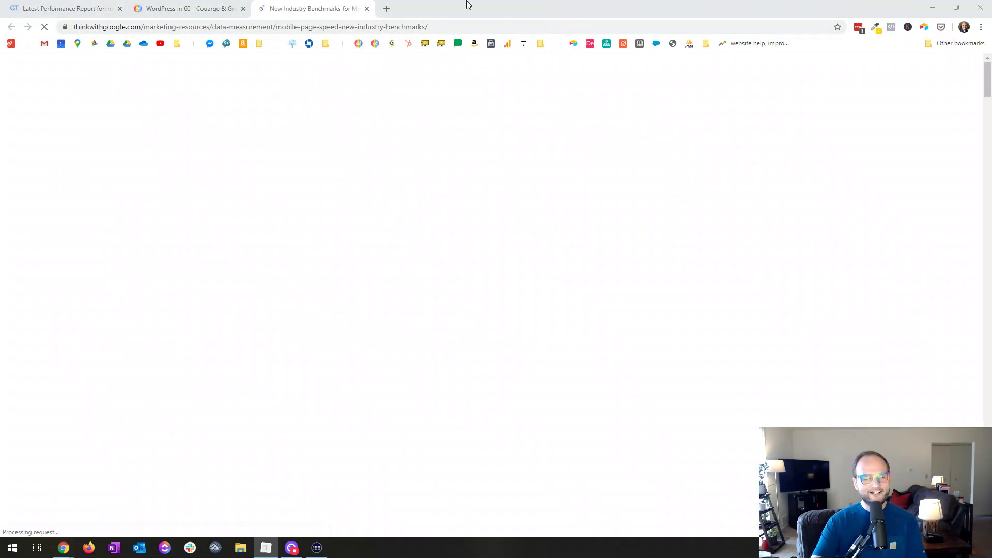
{"action": "scroll", "coordinate": [483, 138], "scroll_direction": "down", "scroll_amount": 3}
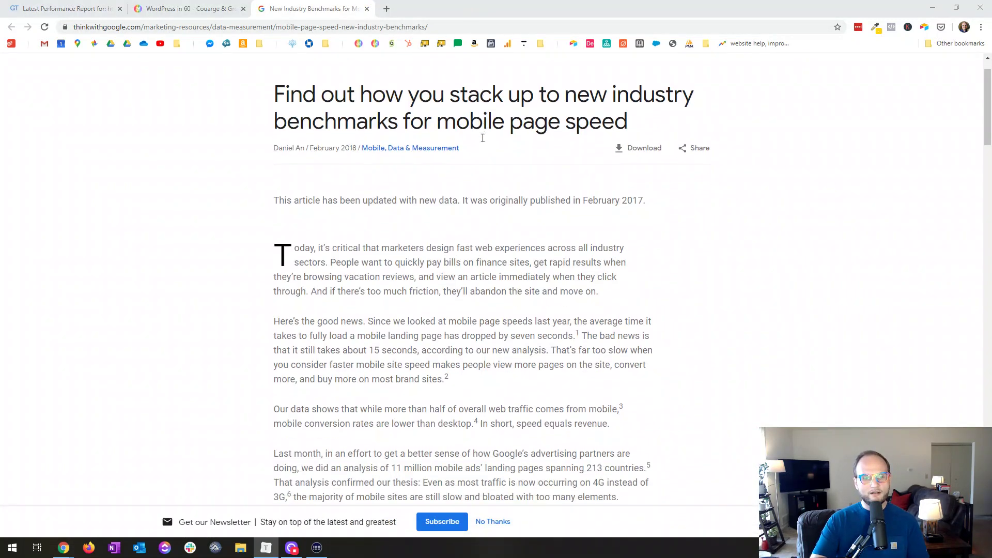
{"action": "scroll", "coordinate": [482, 138], "scroll_direction": "down", "scroll_amount": 9}
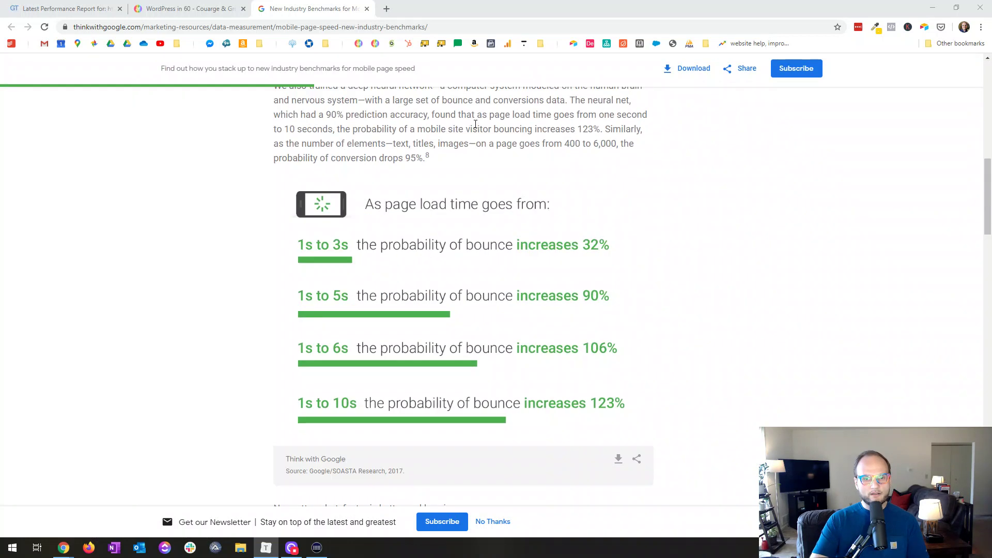
{"action": "scroll", "coordinate": [457, 100], "scroll_direction": "down", "scroll_amount": 1}
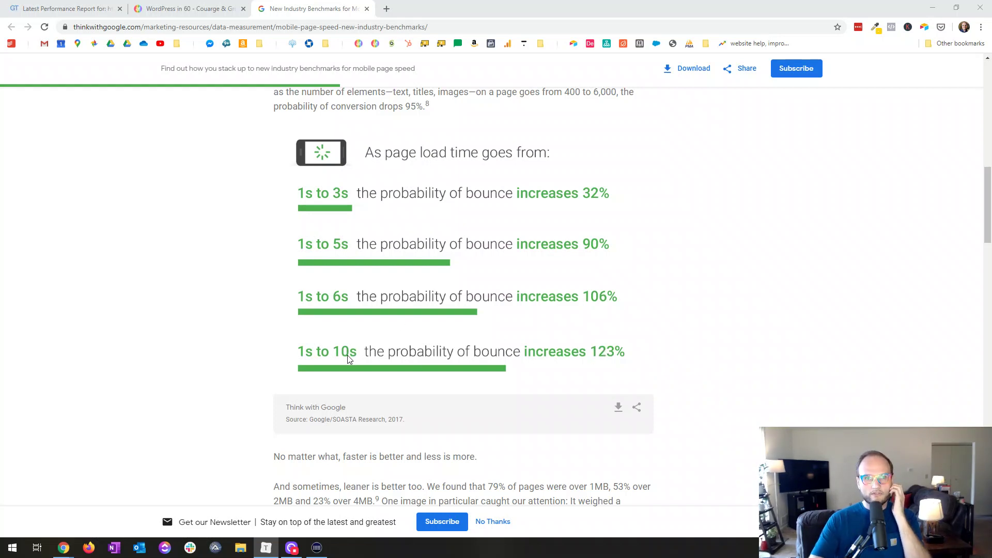
Check the courageandgrow.com homepage, return to the GTmetrix report and show the Onload time explanation in its page load timings
{"action": "left_click", "coordinate": [186, 8]}
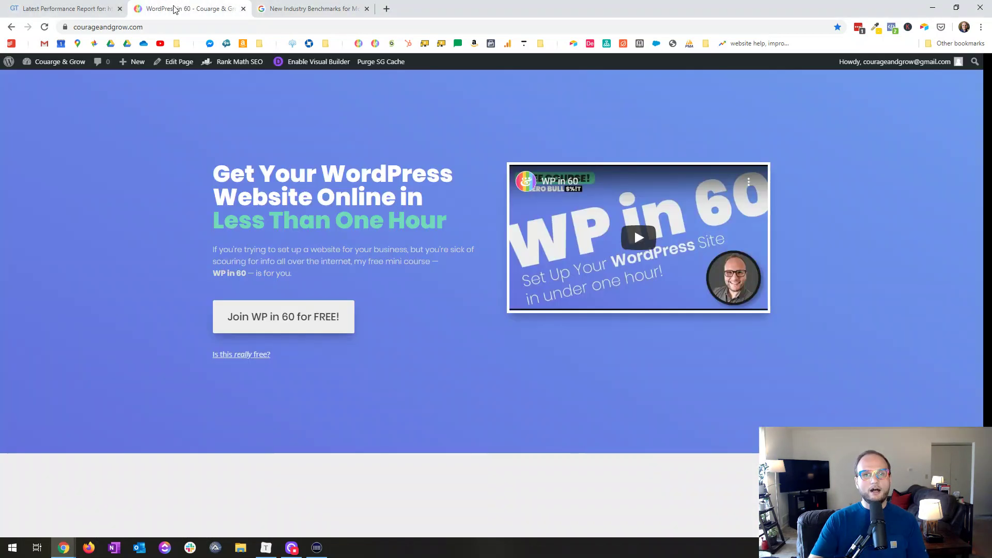
{"action": "left_click", "coordinate": [55, 7]}
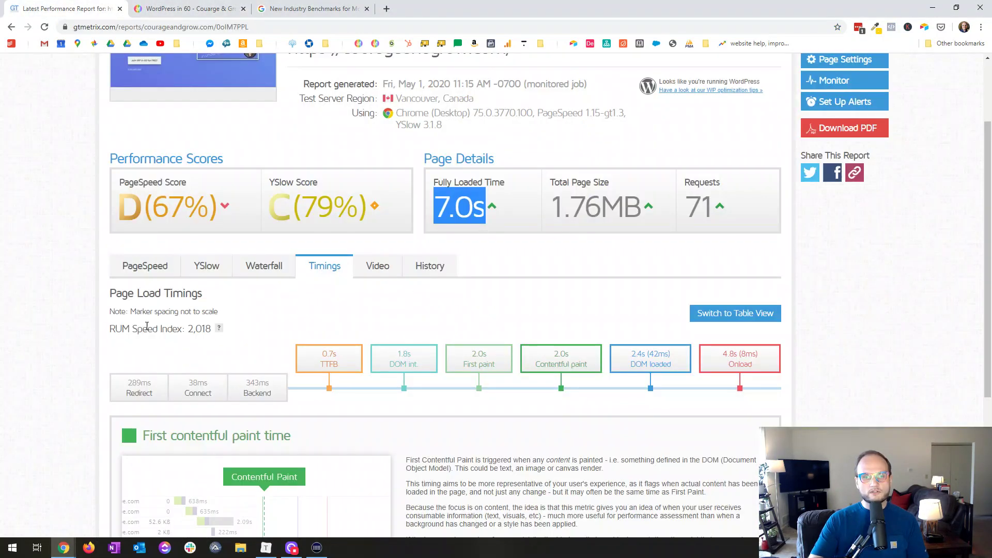
{"action": "left_click", "coordinate": [263, 266]}
{"action": "left_click", "coordinate": [322, 266]}
{"action": "left_click", "coordinate": [734, 365]}
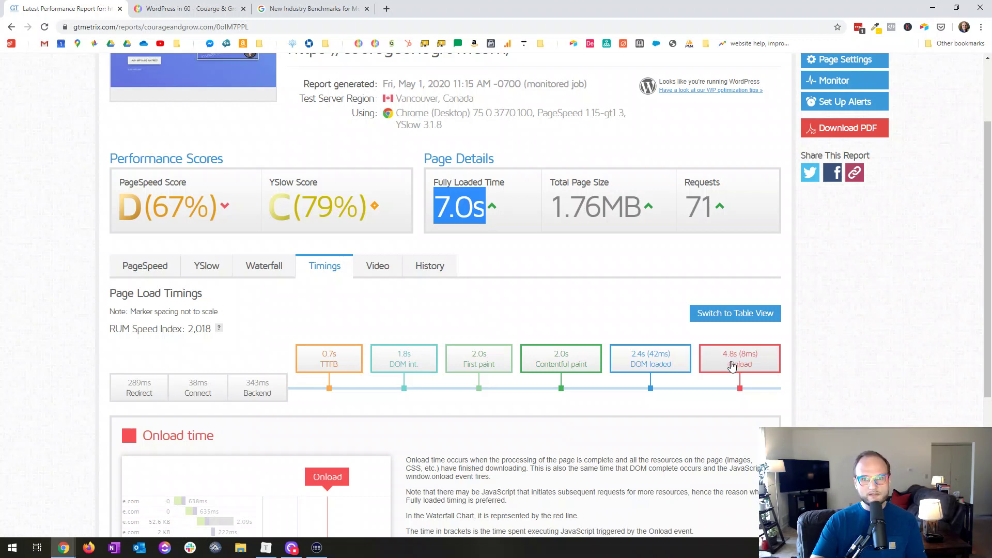
Recheck the bounce probability chart in the benchmarks article, then examine the GTmetrix report's waterfall chart
{"action": "left_click", "coordinate": [299, 8]}
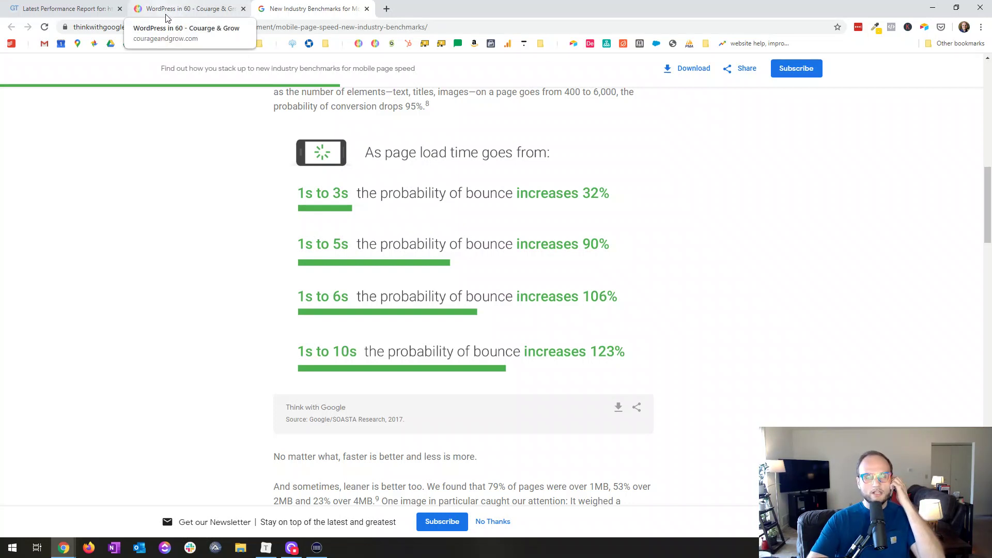
{"action": "left_click", "coordinate": [72, 5]}
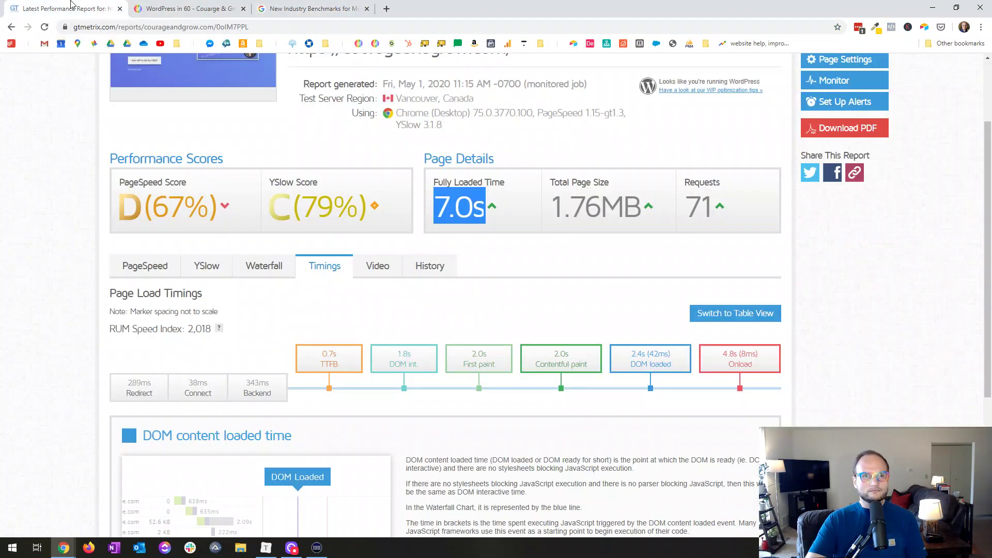
{"action": "scroll", "coordinate": [410, 243], "scroll_direction": "down", "scroll_amount": 2}
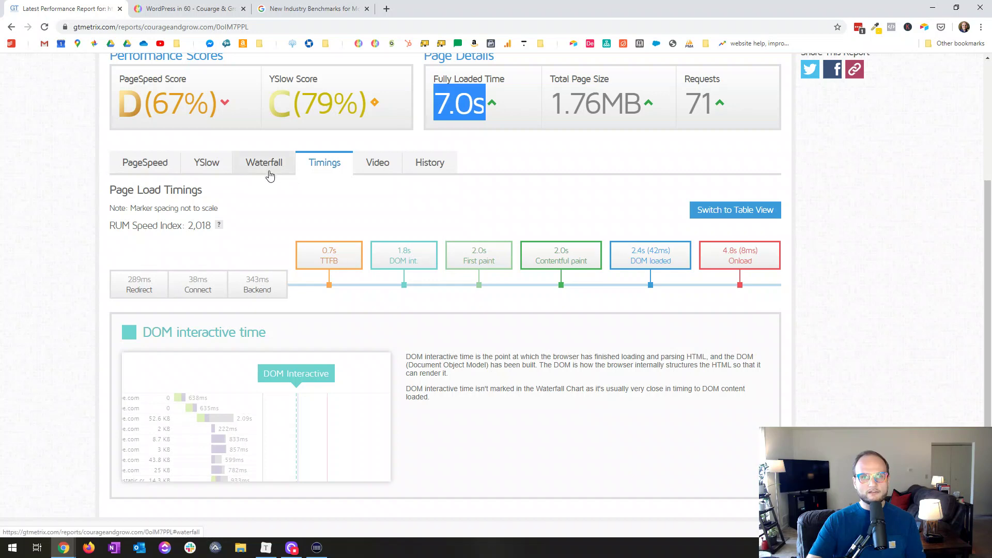
{"action": "left_click", "coordinate": [269, 172]}
{"action": "scroll", "coordinate": [173, 312], "scroll_direction": "down", "scroll_amount": 4}
{"action": "scroll", "coordinate": [870, 215], "scroll_direction": "down", "scroll_amount": 3}
{"action": "scroll", "coordinate": [858, 214], "scroll_direction": "up", "scroll_amount": 1}
{"action": "scroll", "coordinate": [609, 224], "scroll_direction": "up", "scroll_amount": 6}
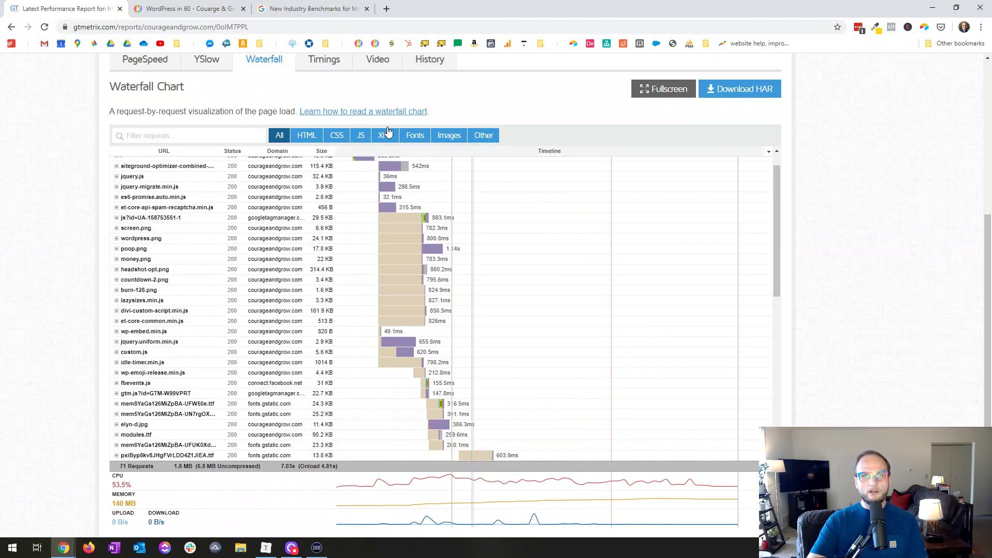
Review the Onload timing and inspect the waterfall requests that follow the red Onload line, including the youtube.com ones
{"action": "left_click", "coordinate": [324, 59]}
{"action": "left_click", "coordinate": [740, 154]}
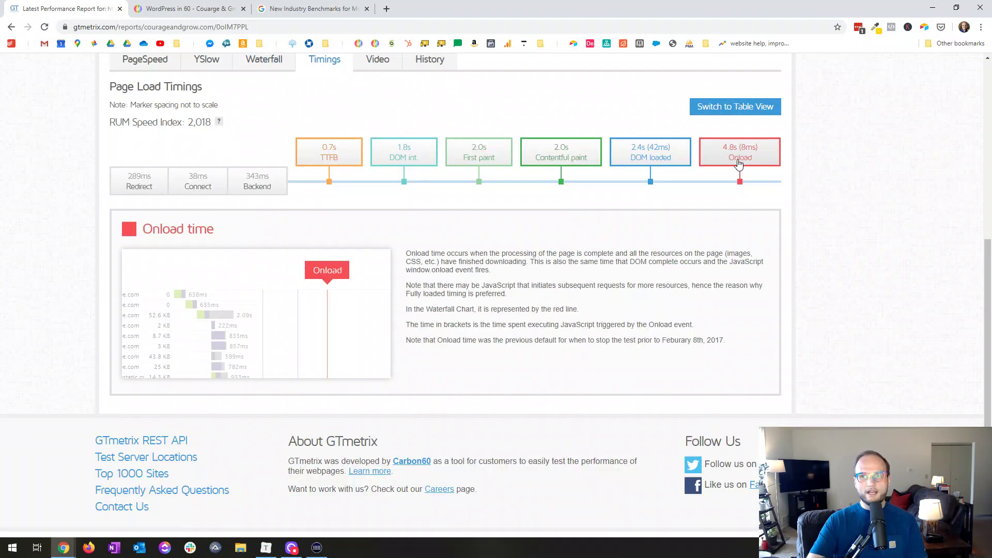
{"action": "left_click", "coordinate": [266, 61]}
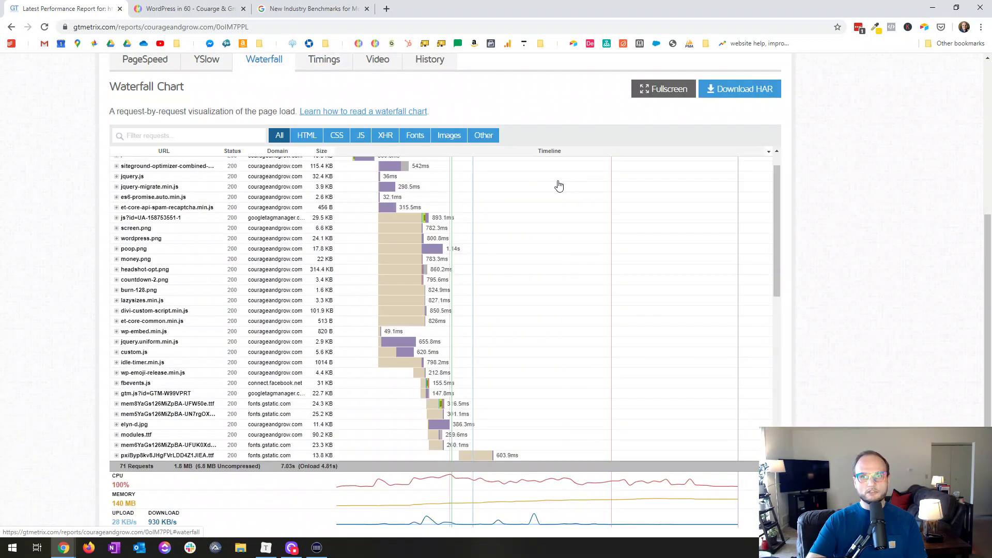
{"action": "mouse_move", "coordinate": [612, 175]}
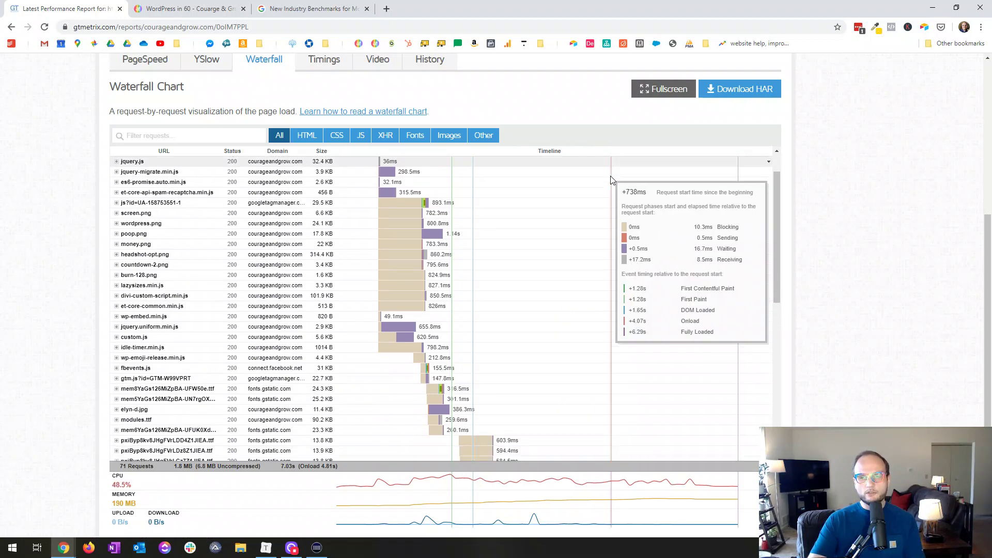
{"action": "scroll", "coordinate": [610, 176], "scroll_direction": "down", "scroll_amount": 8}
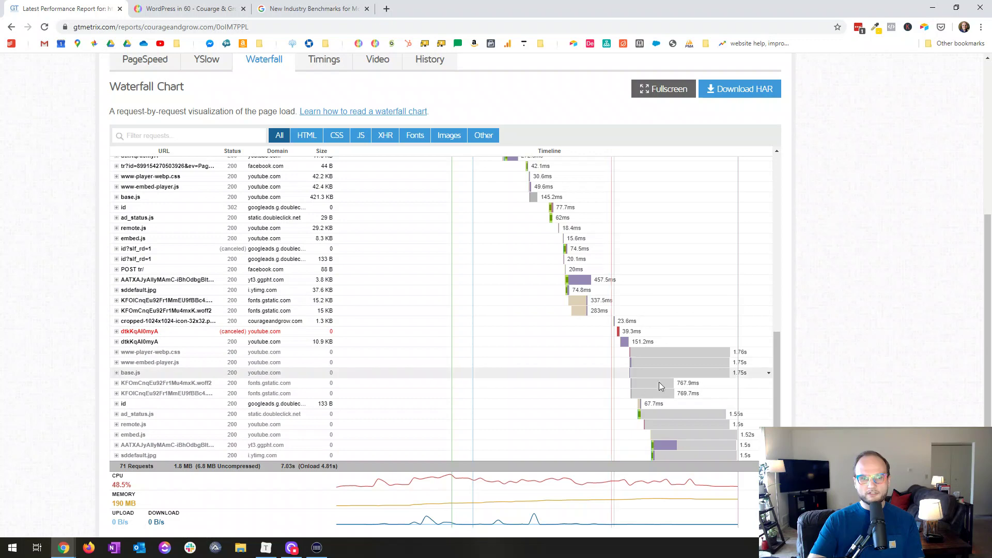
{"action": "scroll", "coordinate": [720, 325], "scroll_direction": "down", "scroll_amount": 2}
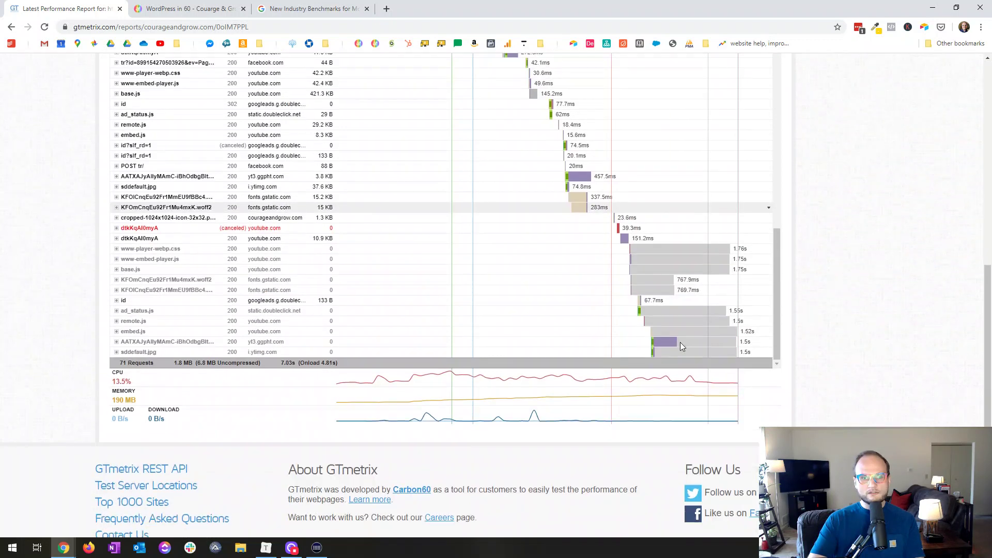
{"action": "mouse_move", "coordinate": [683, 249]}
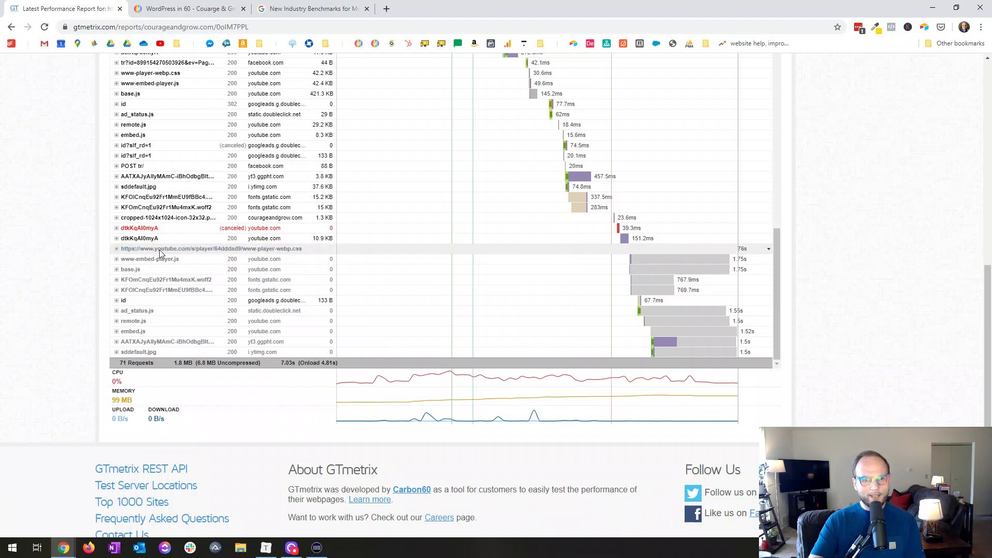
Examine the late youtube.com requests in the waterfall, check the video on the courageandgrow.com homepage, and return to the report
{"action": "mouse_move", "coordinate": [264, 252]}
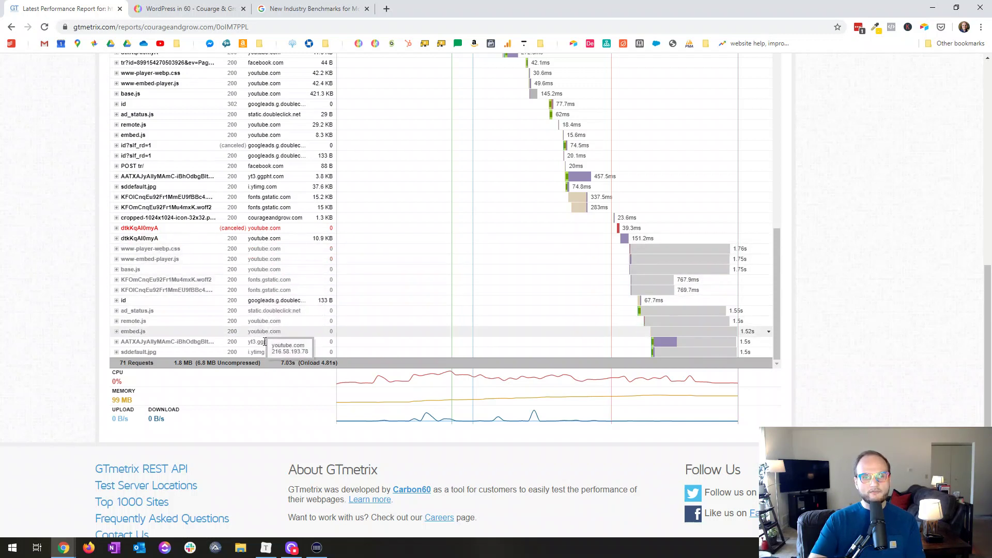
{"action": "left_click", "coordinate": [175, 6]}
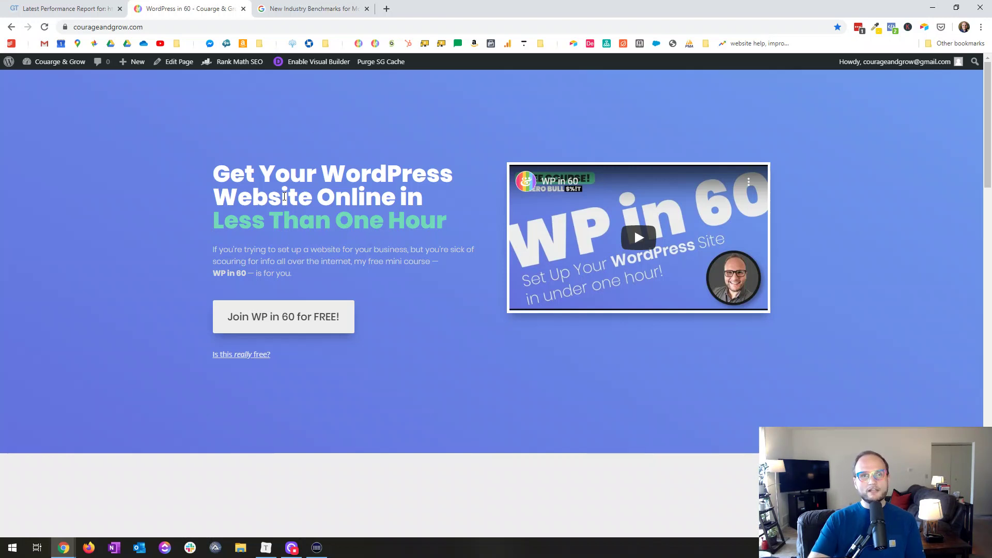
{"action": "left_click", "coordinate": [95, 5]}
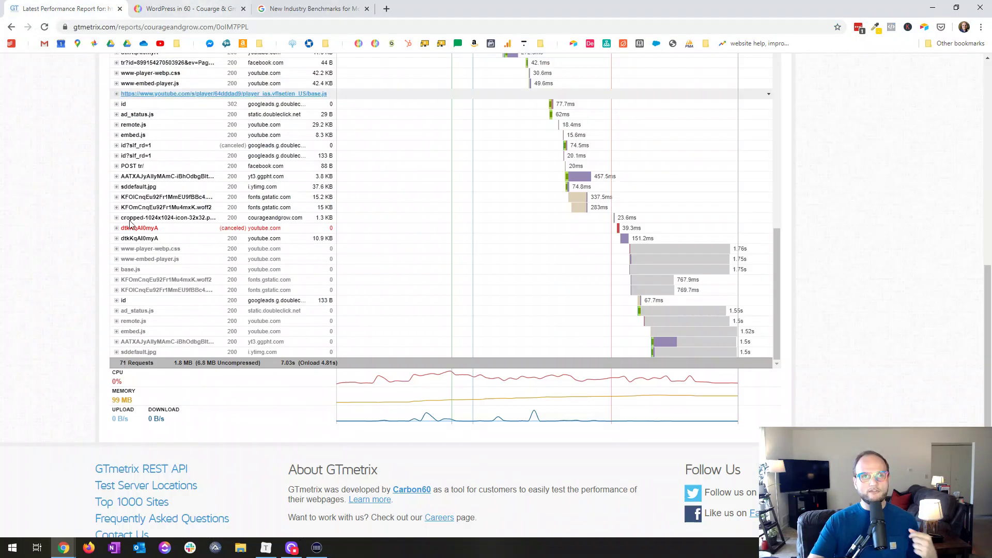
{"action": "scroll", "coordinate": [832, 174], "scroll_direction": "up", "scroll_amount": 4}
{"action": "scroll", "coordinate": [850, 182], "scroll_direction": "up", "scroll_amount": 4}
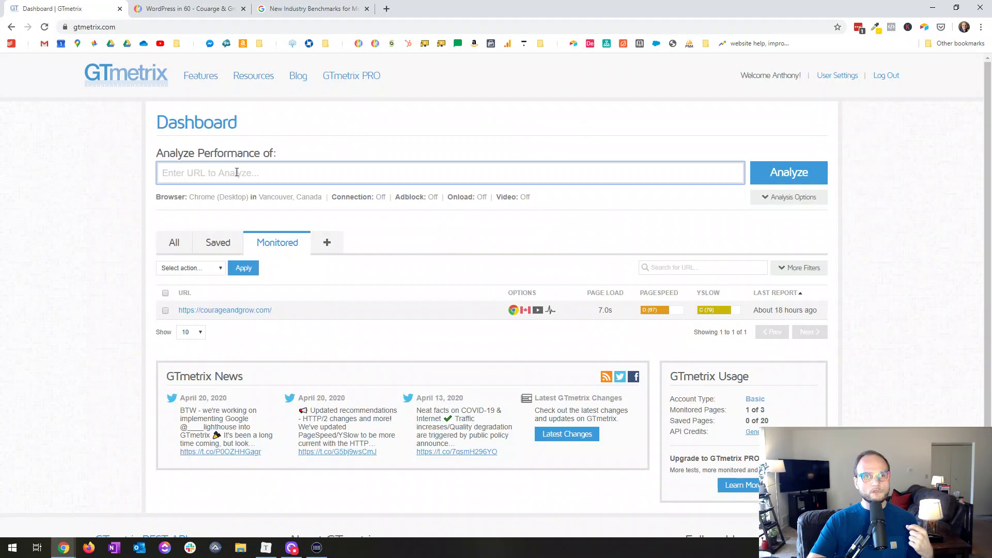
{"action": "left_click", "coordinate": [221, 172]}
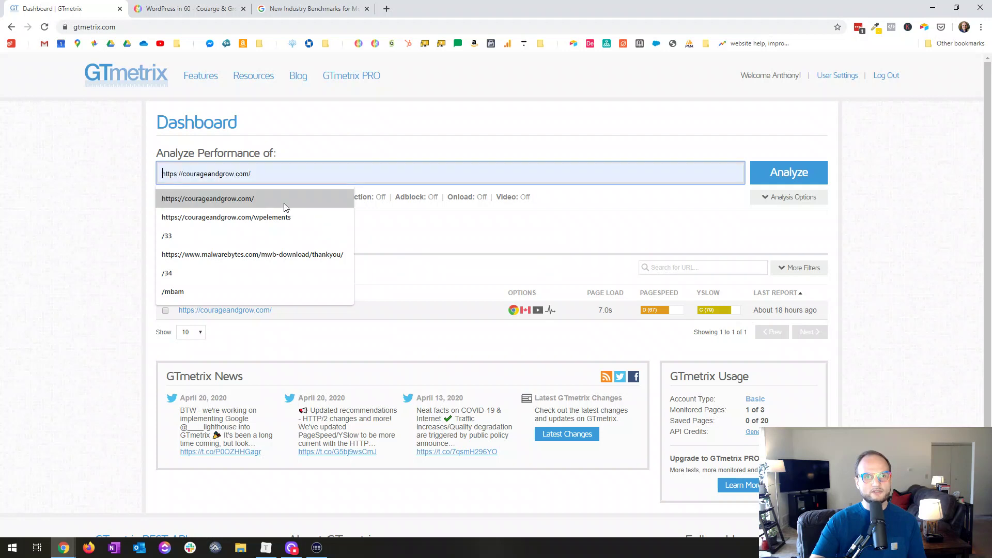
{"action": "left_click", "coordinate": [289, 200]}
{"action": "left_click", "coordinate": [302, 171]}
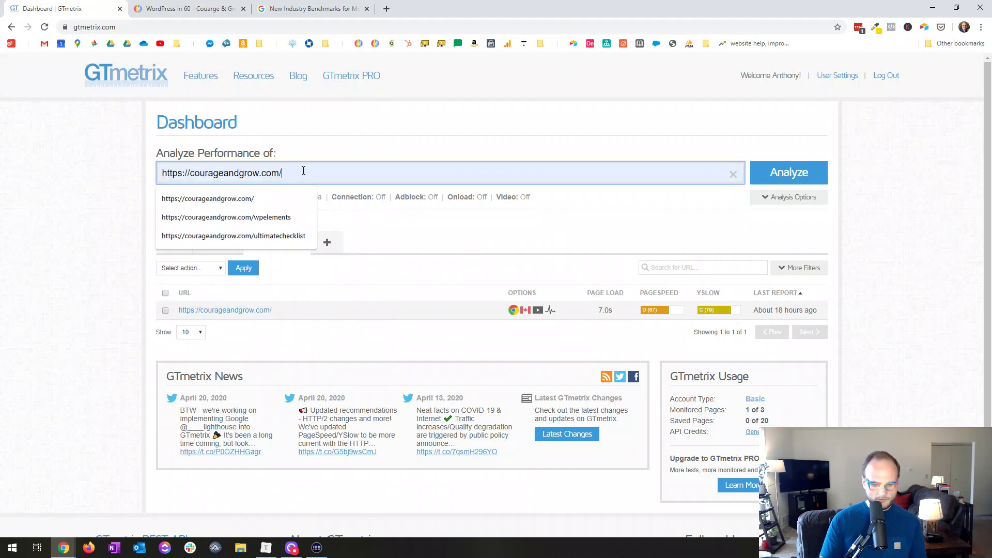
{"action": "left_click", "coordinate": [294, 236]}
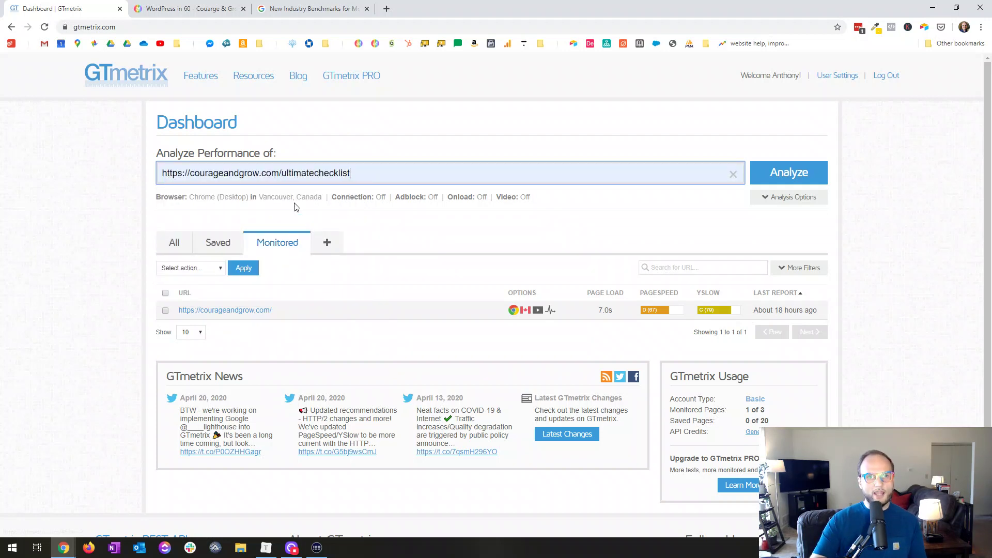
{"action": "triple_click", "coordinate": [357, 175]}
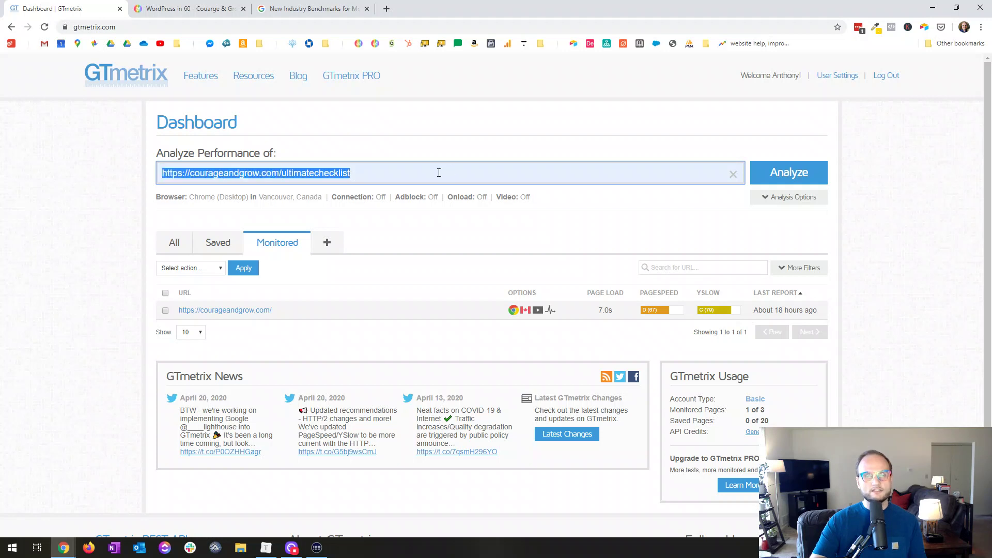
{"action": "left_click", "coordinate": [789, 175]}
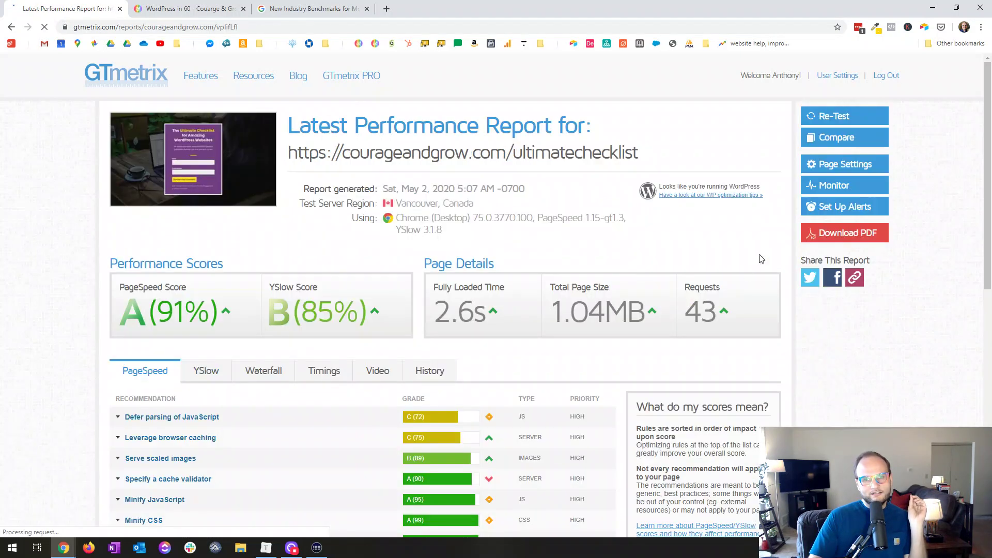
Review the performance scores, fully loaded time and total page size in the ultimatechecklist report
{"action": "scroll", "coordinate": [593, 360], "scroll_direction": "down", "scroll_amount": 1}
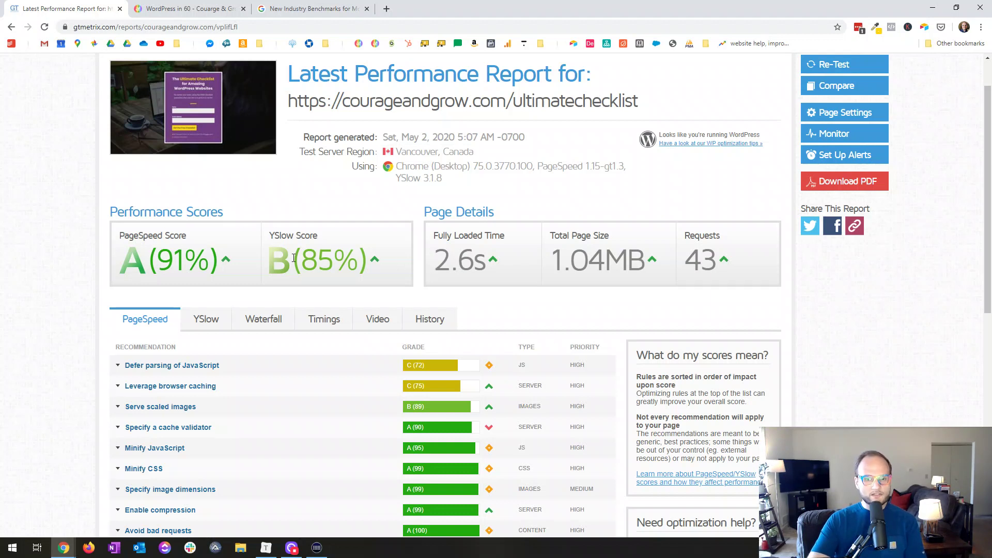
{"action": "left_click_drag", "start_coordinate": [439, 251], "coordinate": [483, 258]}
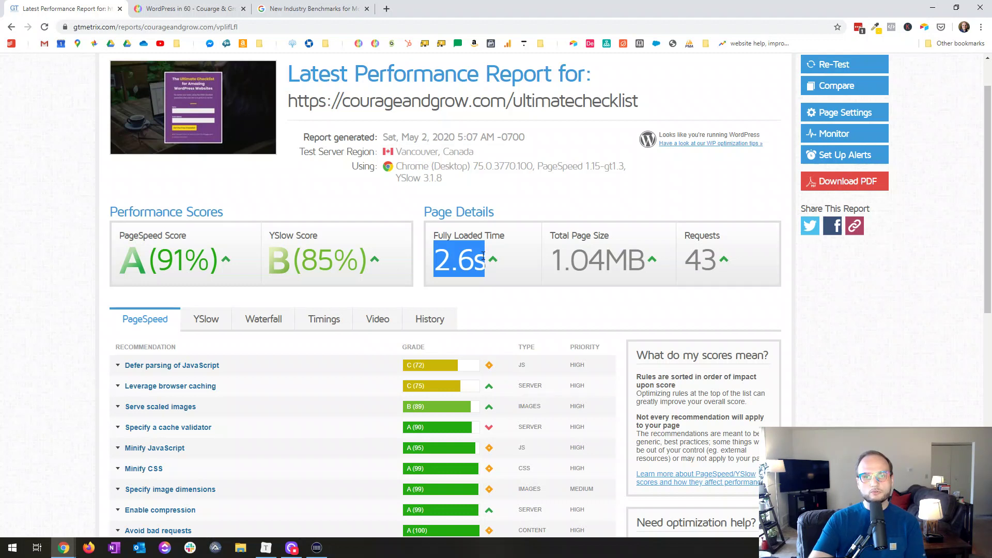
{"action": "left_click_drag", "start_coordinate": [555, 263], "coordinate": [628, 258]}
{"action": "left_click", "coordinate": [638, 257]}
Show the ultimatechecklist page load timings and compare the Onload and TTFB markers with the fully loaded time
{"action": "left_click", "coordinate": [330, 316]}
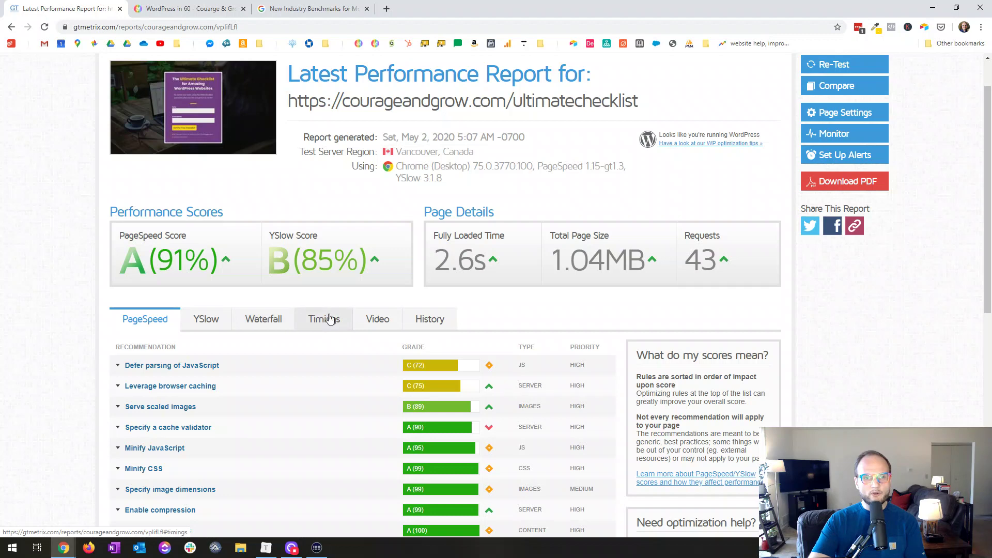
{"action": "scroll", "coordinate": [597, 229], "scroll_direction": "down", "scroll_amount": 3}
{"action": "scroll", "coordinate": [598, 229], "scroll_direction": "up", "scroll_amount": 1}
{"action": "mouse_move", "coordinate": [751, 265]}
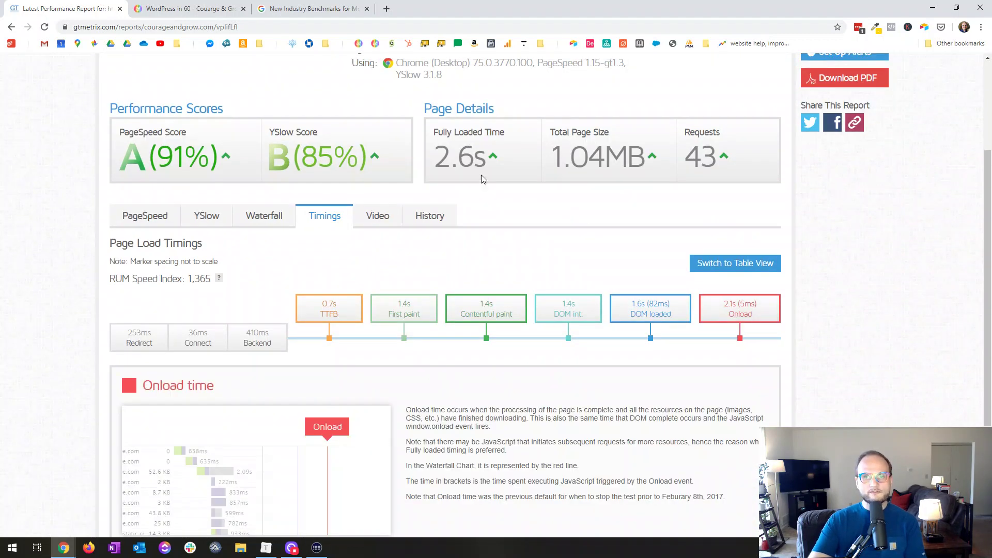
{"action": "left_click_drag", "start_coordinate": [434, 156], "coordinate": [485, 156]}
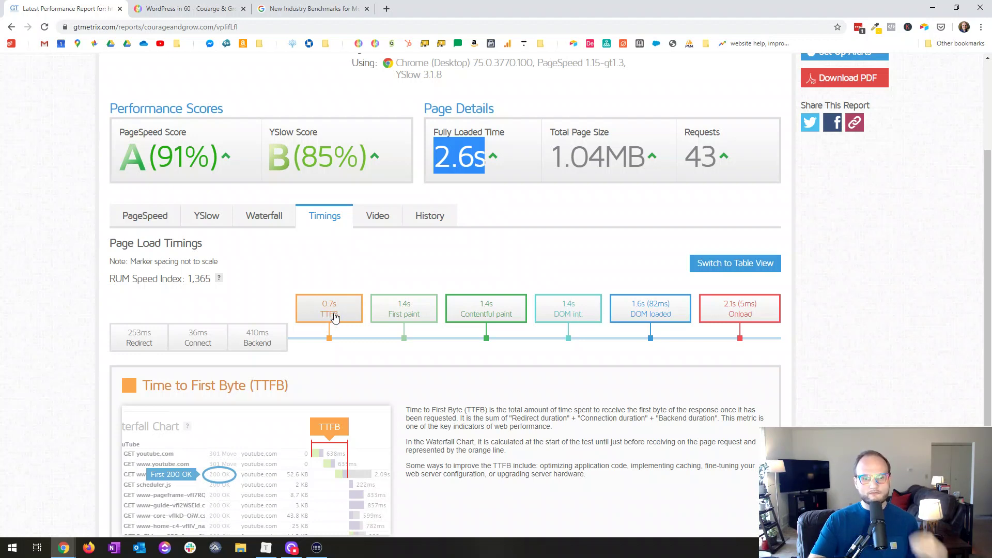
Inspect the ultimatechecklist waterfall chart, especially the requests around the red Onload line, and recheck the fully loaded time
{"action": "left_click", "coordinate": [273, 221]}
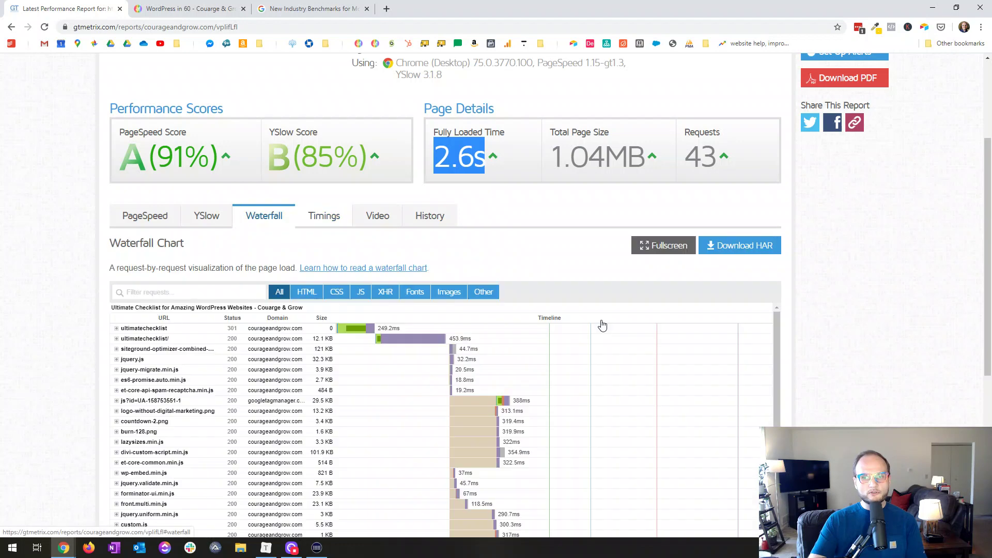
{"action": "scroll", "coordinate": [602, 324], "scroll_direction": "down", "scroll_amount": 8}
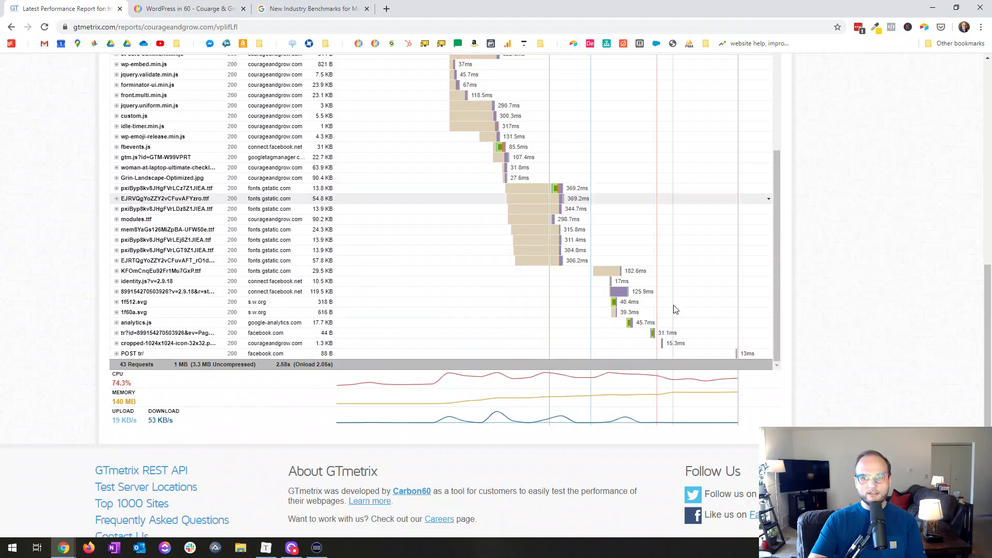
{"action": "scroll", "coordinate": [676, 312], "scroll_direction": "down", "scroll_amount": 1}
{"action": "mouse_move", "coordinate": [660, 270]}
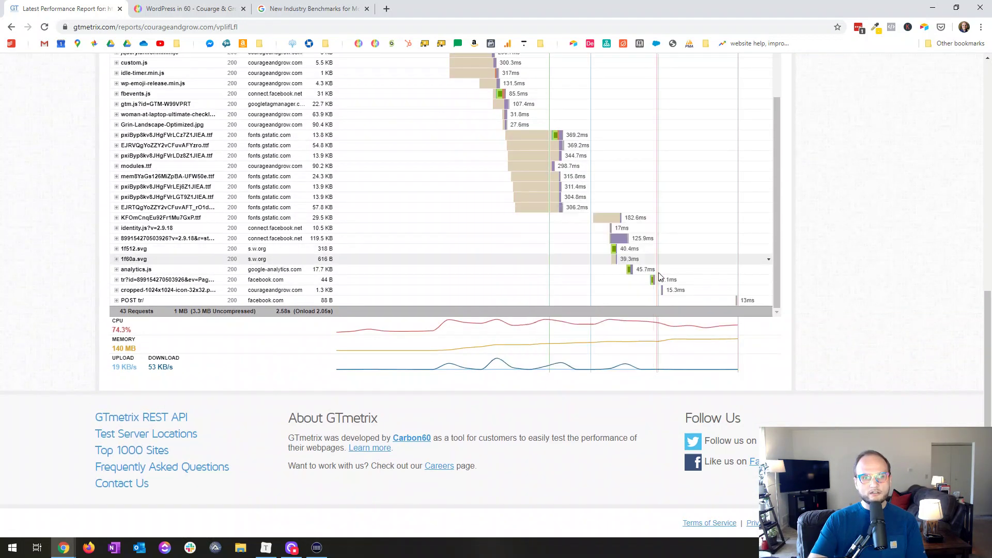
{"action": "mouse_move", "coordinate": [655, 300]}
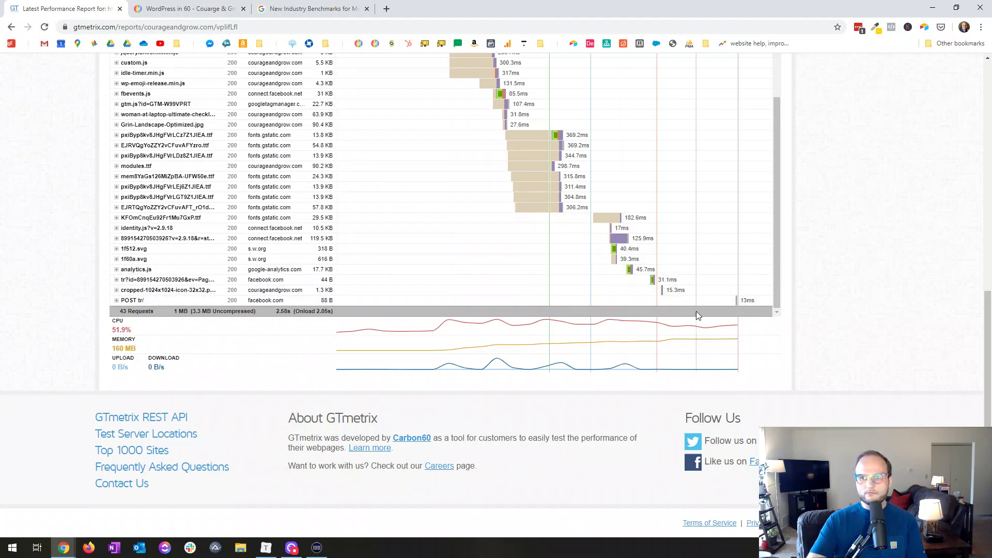
{"action": "scroll", "coordinate": [728, 225], "scroll_direction": "up", "scroll_amount": 15}
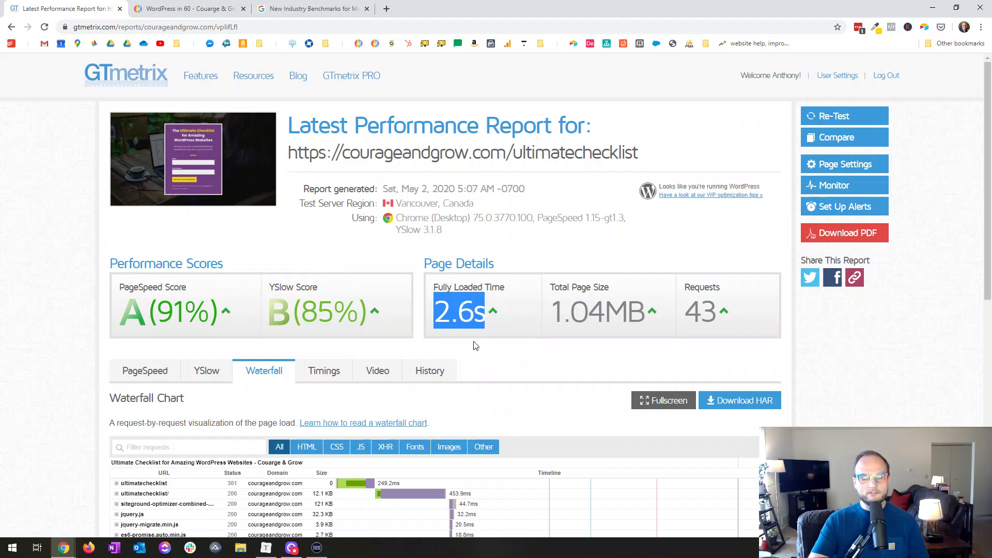
{"action": "scroll", "coordinate": [398, 222], "scroll_direction": "down", "scroll_amount": 2}
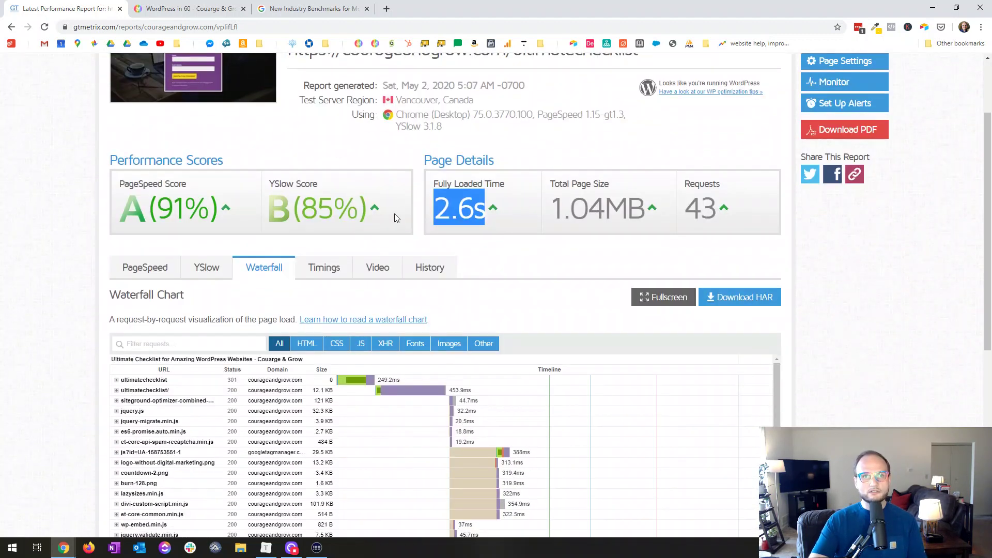
{"action": "scroll", "coordinate": [362, 207], "scroll_direction": "up", "scroll_amount": 2}
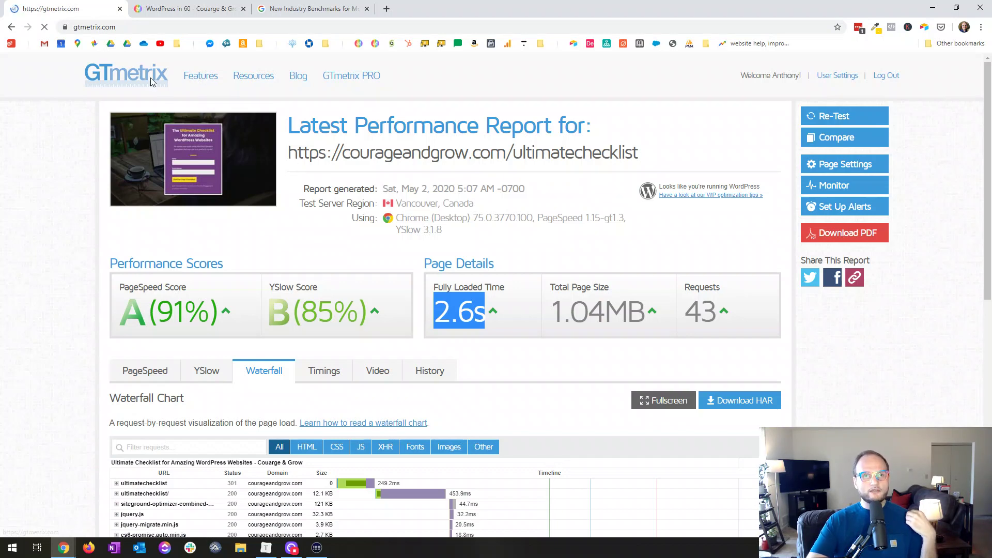
{"action": "left_click", "coordinate": [254, 312]}
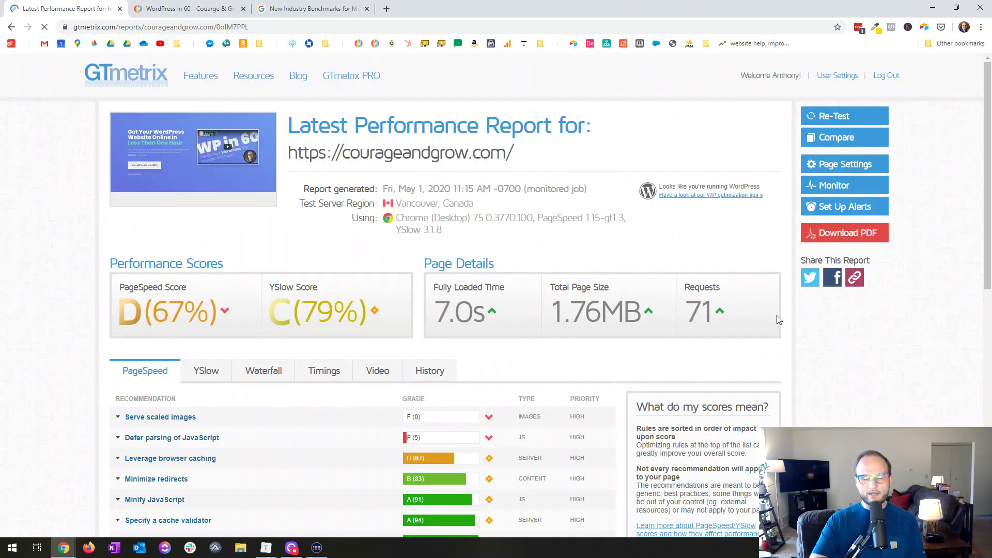
{"action": "scroll", "coordinate": [346, 287], "scroll_direction": "down", "scroll_amount": 2}
{"action": "scroll", "coordinate": [304, 259], "scroll_direction": "down", "scroll_amount": 1}
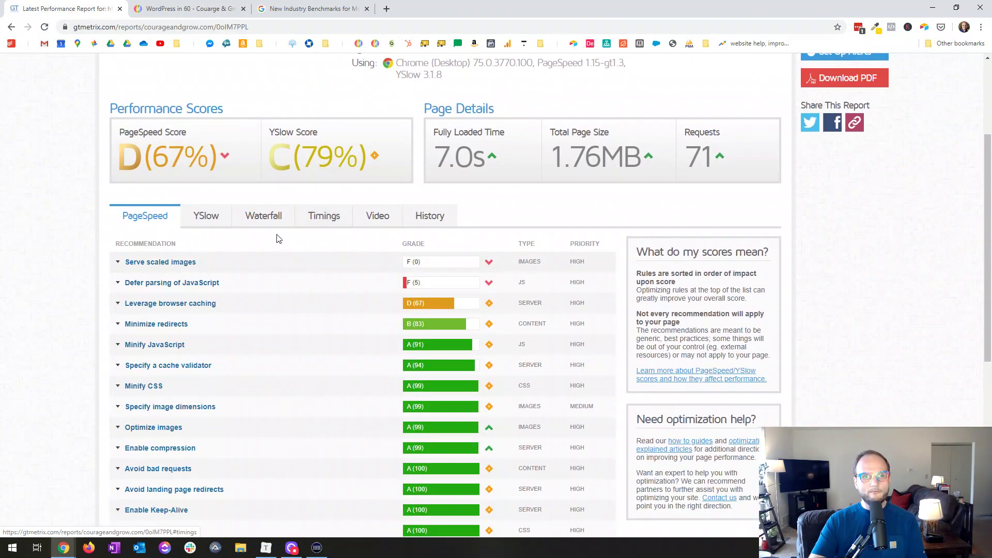
{"action": "left_click", "coordinate": [277, 221]}
{"action": "scroll", "coordinate": [687, 251], "scroll_direction": "down", "scroll_amount": 5}
{"action": "scroll", "coordinate": [659, 241], "scroll_direction": "down", "scroll_amount": 10}
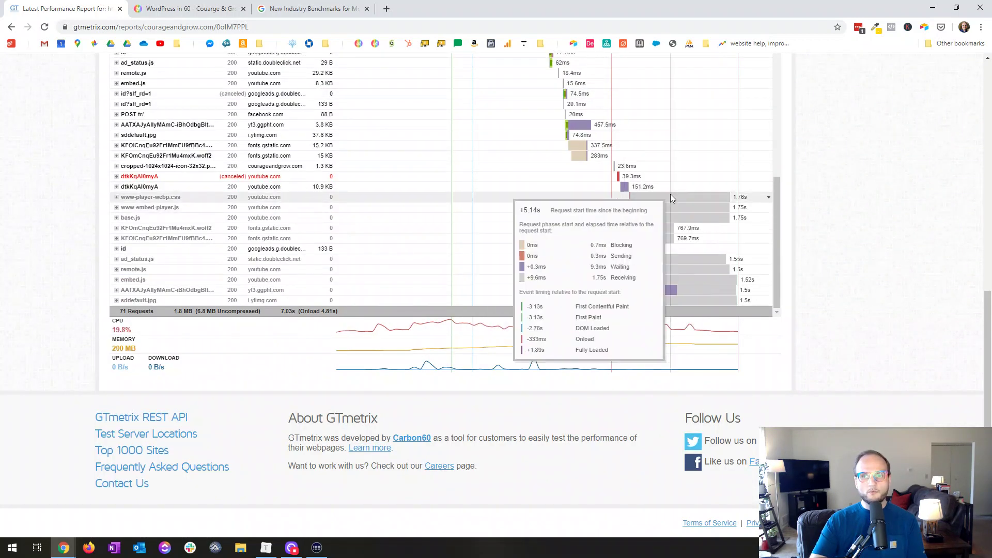
{"action": "scroll", "coordinate": [445, 261], "scroll_direction": "up", "scroll_amount": 10}
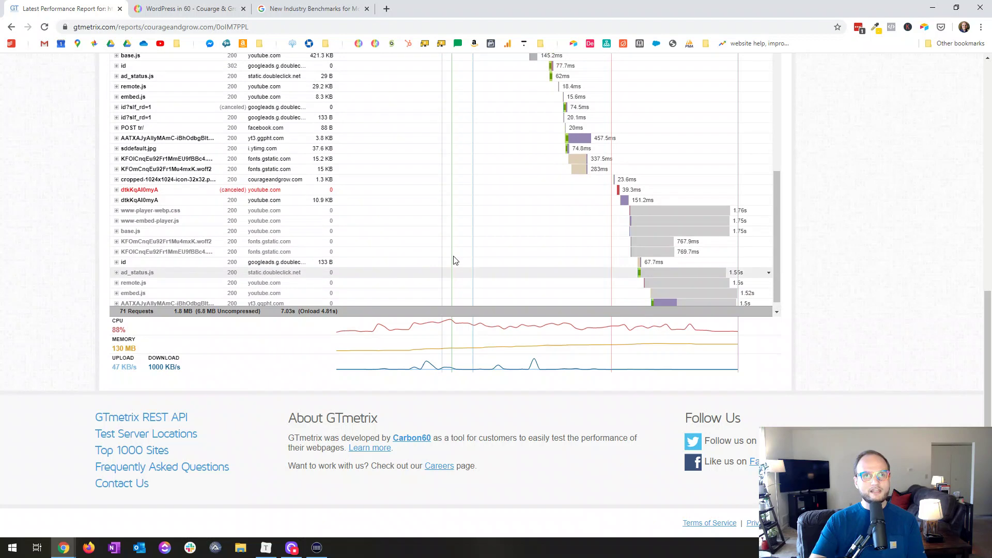
{"action": "scroll", "coordinate": [856, 154], "scroll_direction": "up", "scroll_amount": 10}
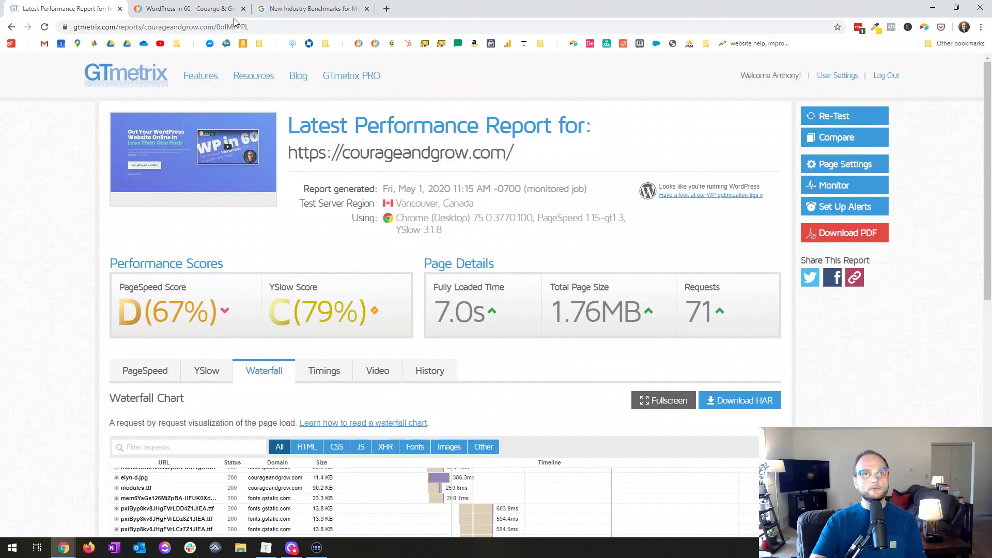
Open the courageandgrow.com homepage in the Visual Builder and bring up its hero section with the embedded video
{"action": "left_click", "coordinate": [175, 6]}
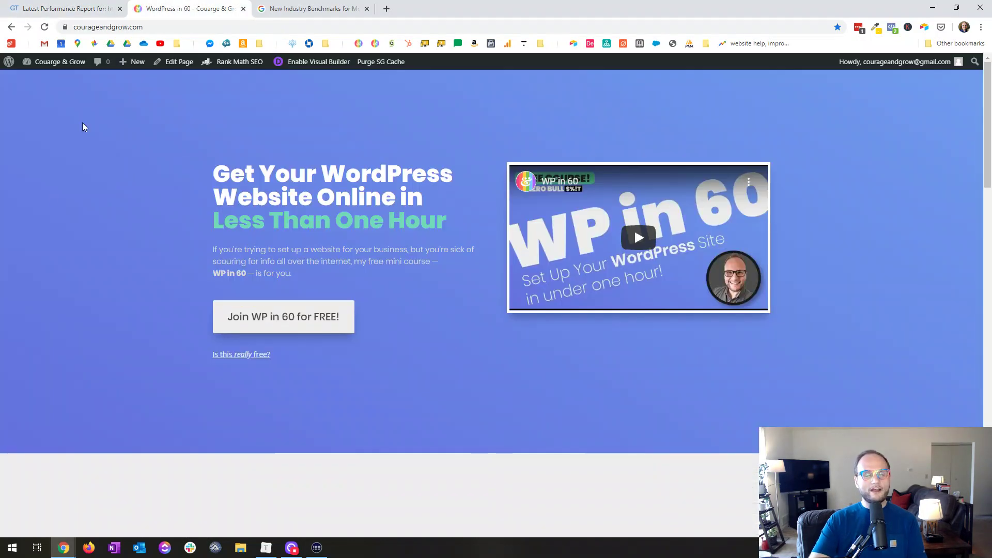
{"action": "left_click", "coordinate": [325, 62]}
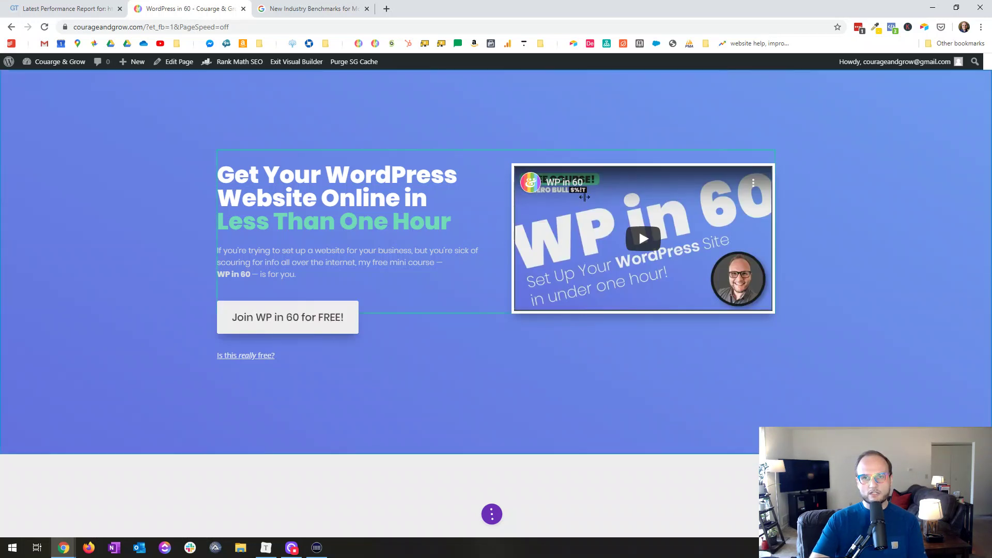
{"action": "scroll", "coordinate": [632, 181], "scroll_direction": "down", "scroll_amount": 2}
{"action": "scroll", "coordinate": [607, 180], "scroll_direction": "up", "scroll_amount": 2}
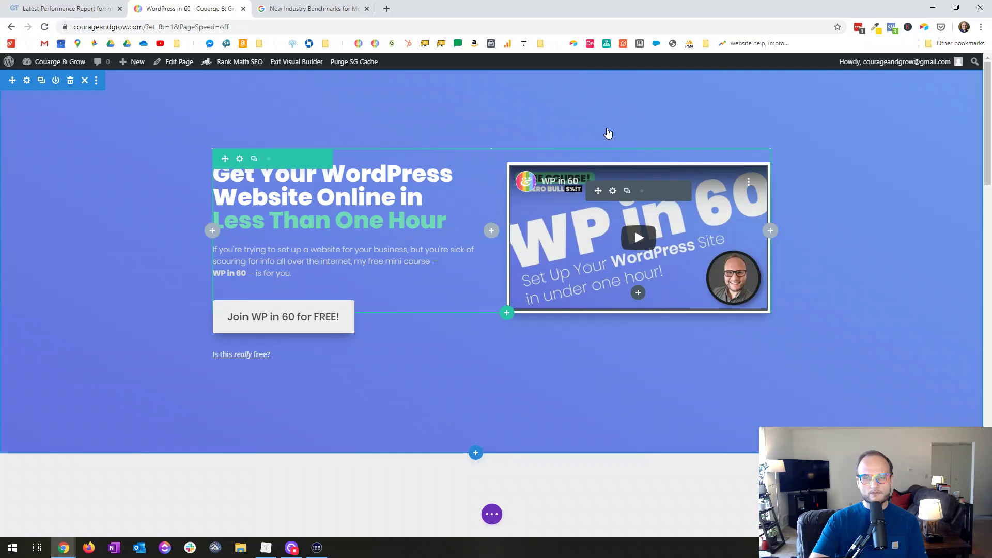
Disable the hero section's YouTube video code module on Phone, Tablet and Desktop and apply the module settings
{"action": "left_click", "coordinate": [613, 191]}
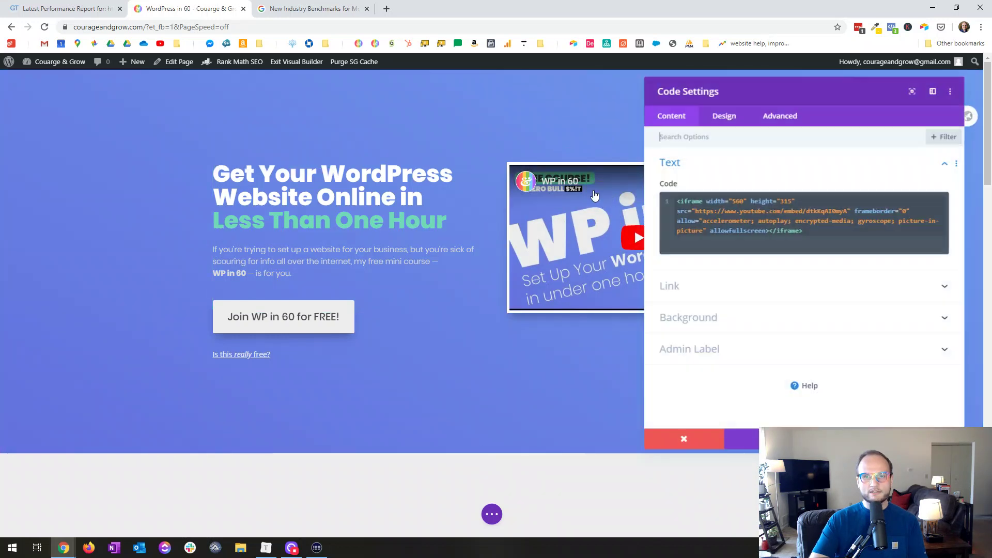
{"action": "left_click", "coordinate": [771, 118]}
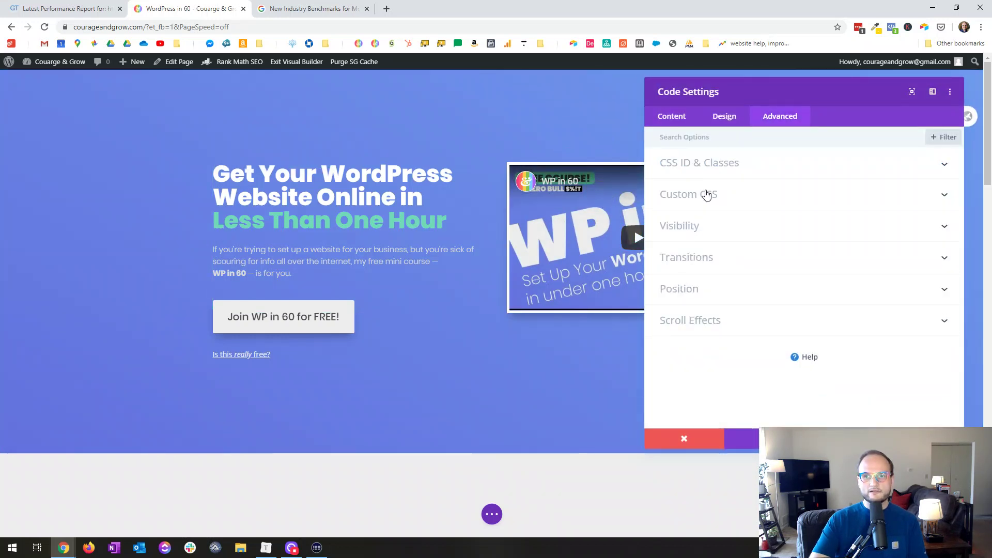
{"action": "left_click", "coordinate": [690, 222]}
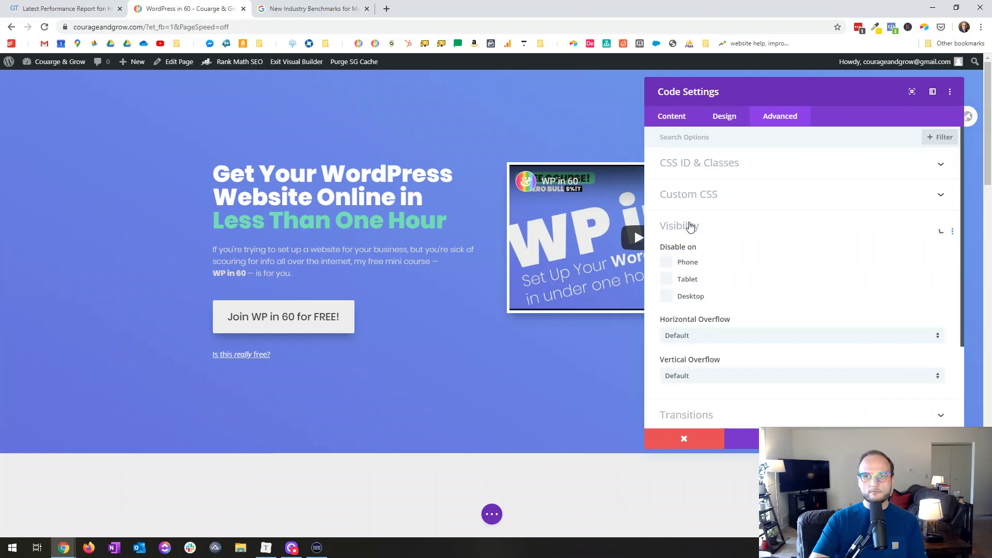
{"action": "left_click", "coordinate": [692, 184]}
{"action": "left_click", "coordinate": [690, 198]}
{"action": "left_click", "coordinate": [690, 212]}
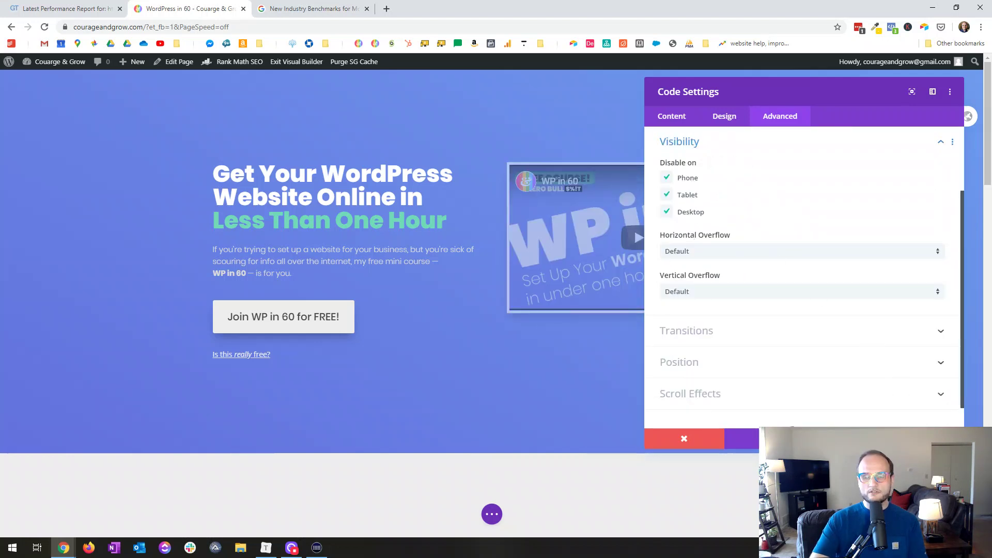
{"action": "left_click", "coordinate": [925, 438]}
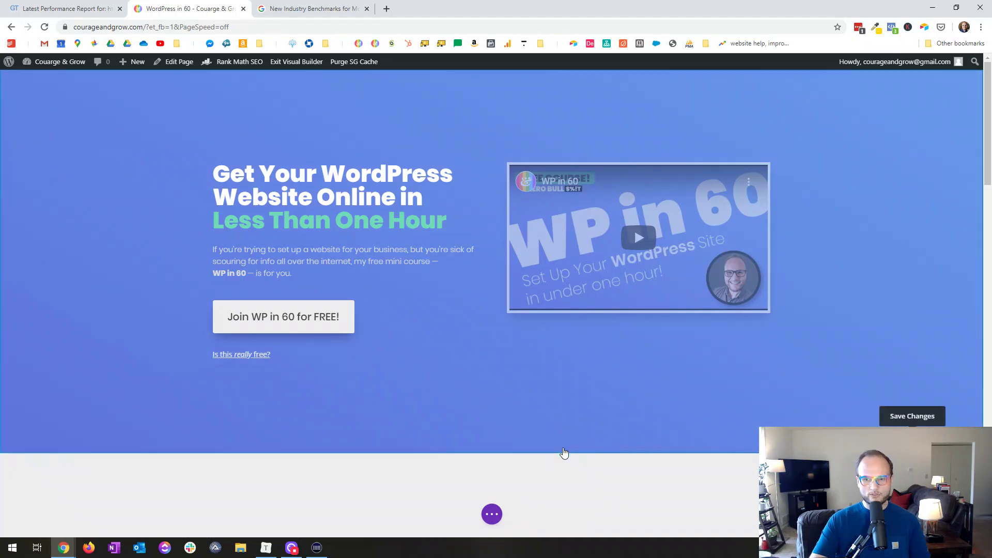
Open the live courageandgrow.com homepage outside the Visual Builder in a new tab and check its hero section
{"action": "left_click", "coordinate": [491, 513]}
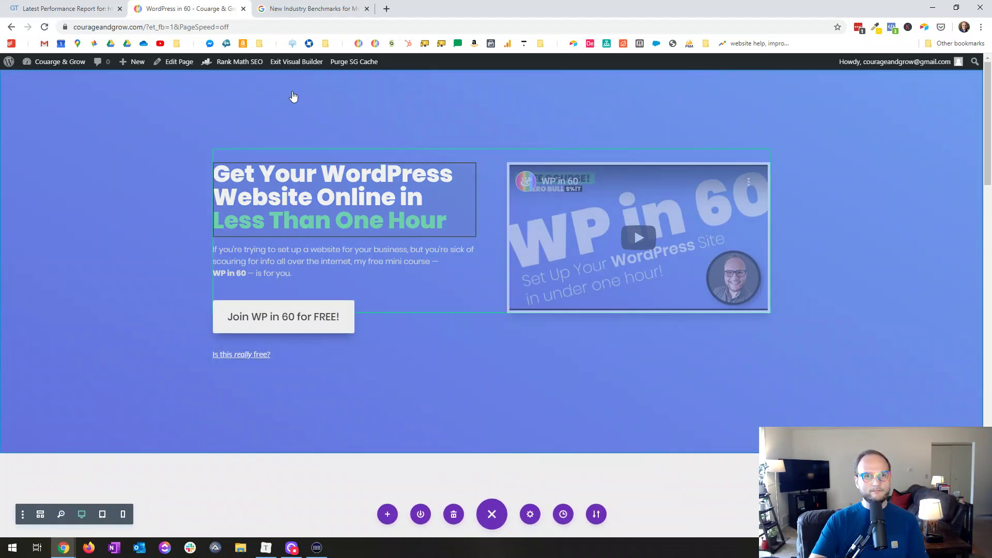
{"action": "middle_click", "coordinate": [301, 66]}
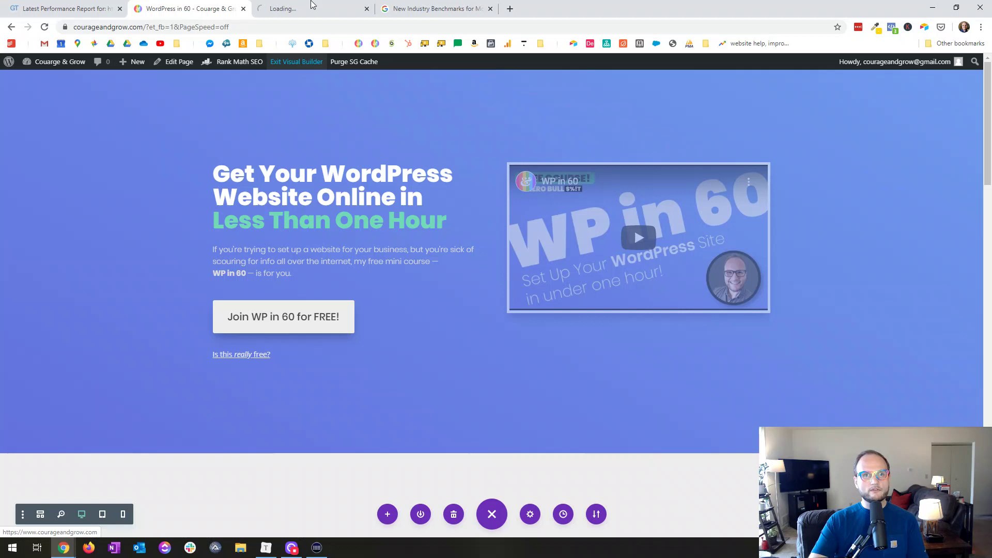
{"action": "left_click", "coordinate": [310, 8]}
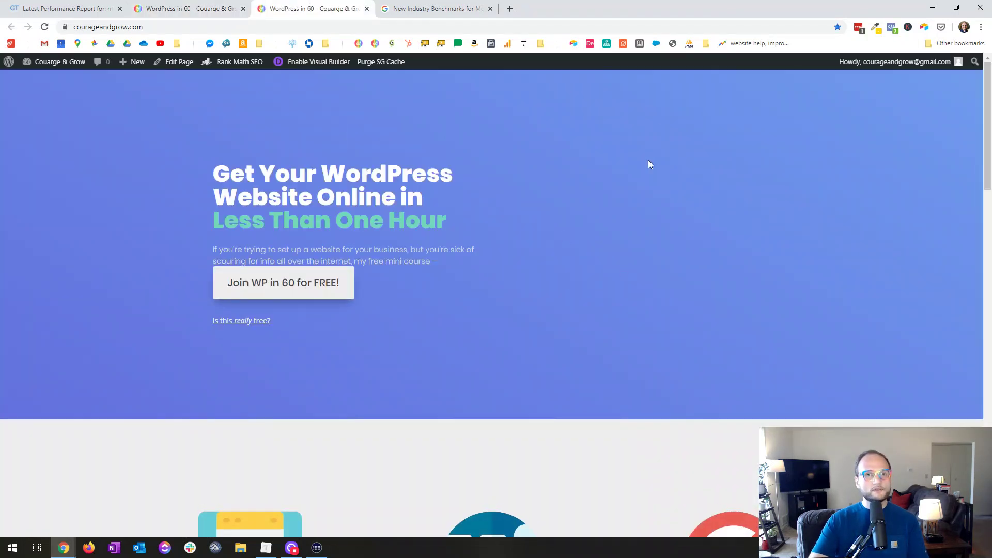
{"action": "left_click", "coordinate": [93, 14]}
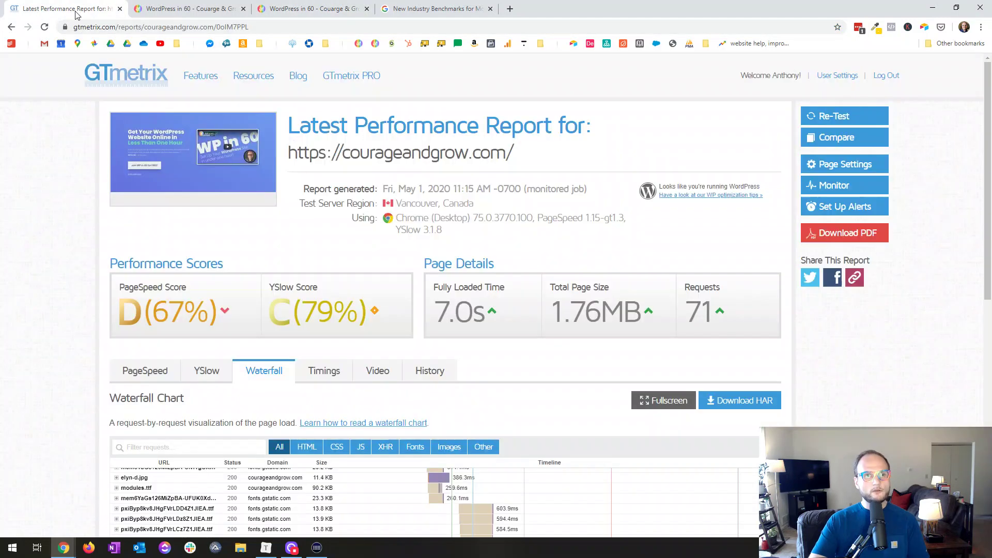
{"action": "mouse_move", "coordinate": [63, 548]}
{"action": "left_click", "coordinate": [176, 517]}
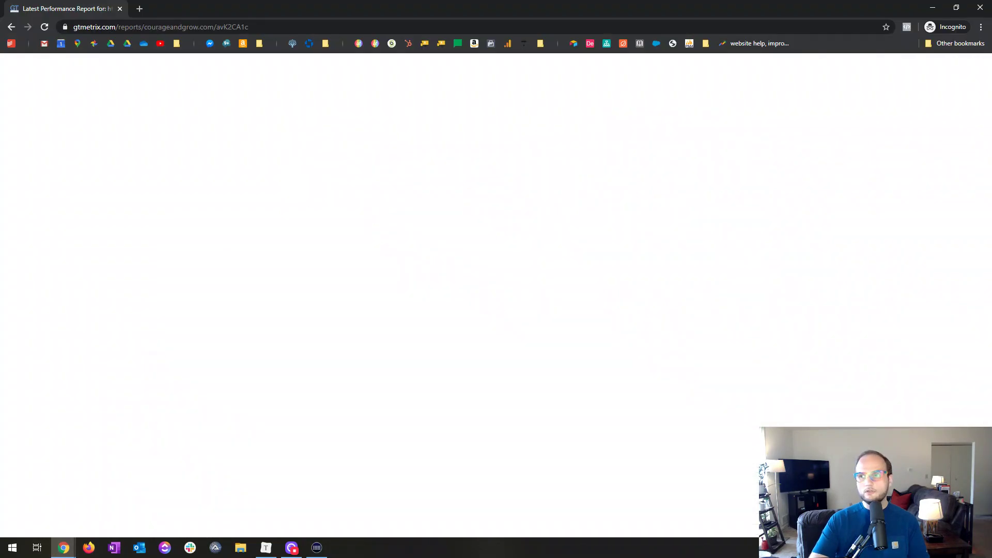
{"action": "scroll", "coordinate": [50, 268], "scroll_direction": "up", "scroll_amount": 15}
{"action": "scroll", "coordinate": [37, 284], "scroll_direction": "up", "scroll_amount": 1}
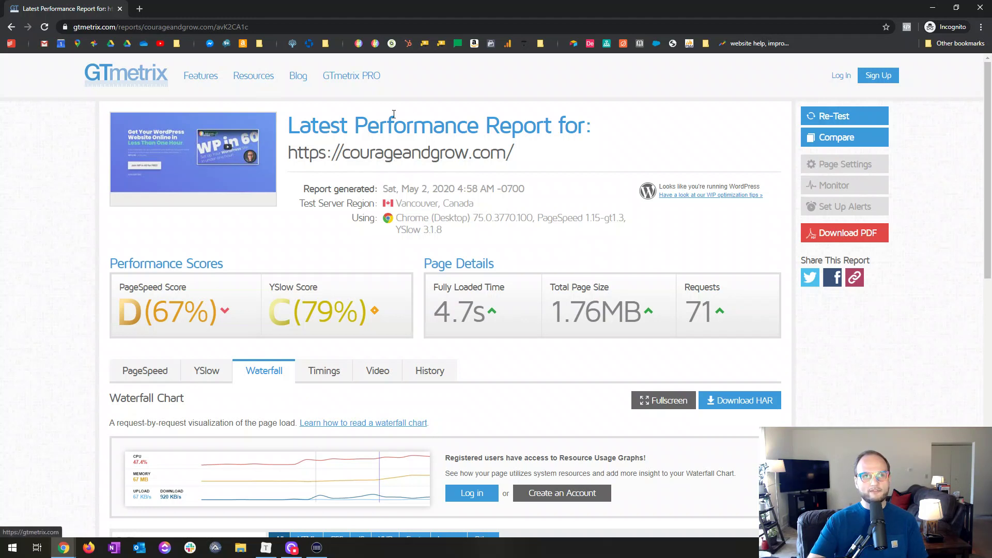
{"action": "left_click", "coordinate": [848, 116]}
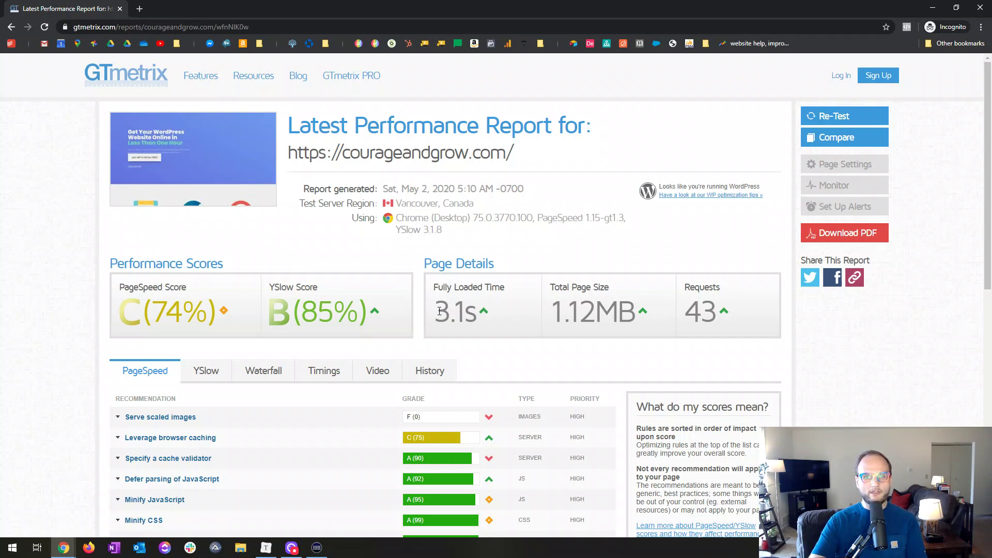
Review the new report's fully loaded time, page size and scores, and compare them with the earlier report in the other window
{"action": "left_click_drag", "start_coordinate": [439, 310], "coordinate": [479, 313]}
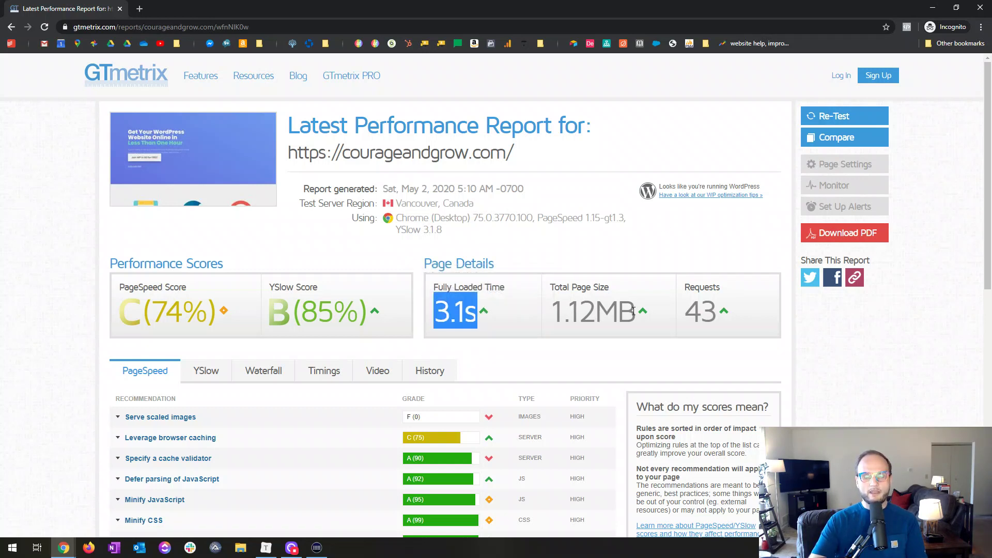
{"action": "scroll", "coordinate": [603, 199], "scroll_direction": "down", "scroll_amount": 1}
{"action": "scroll", "coordinate": [603, 200], "scroll_direction": "down", "scroll_amount": 3}
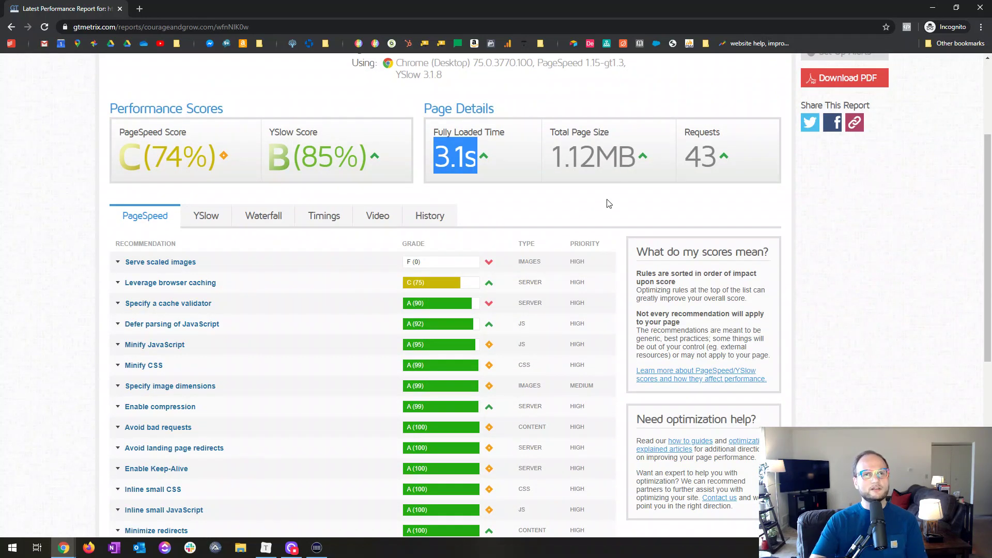
{"action": "scroll", "coordinate": [608, 203], "scroll_direction": "up", "scroll_amount": 3}
{"action": "left_click_drag", "start_coordinate": [518, 15], "coordinate": [991, 178]}
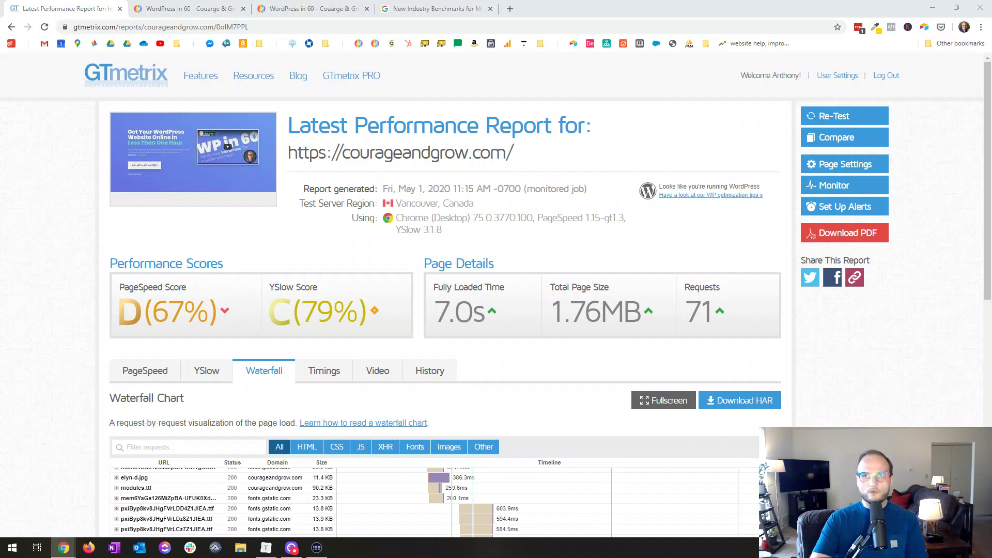
{"action": "left_click_drag", "start_coordinate": [991, 178], "coordinate": [496, 2]}
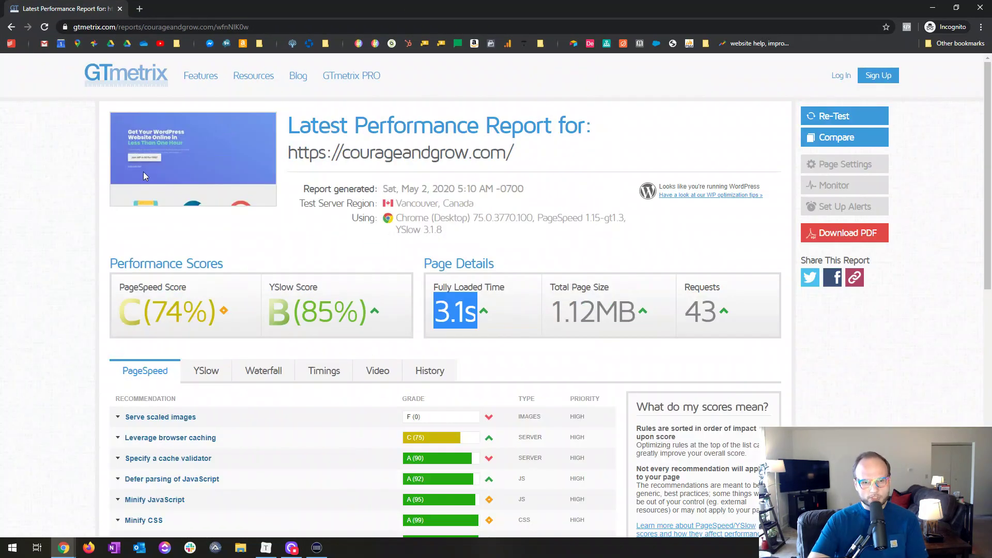
Inspect the re-tested page's waterfall chart down to its last requests and recheck the summary figures
{"action": "scroll", "coordinate": [114, 228], "scroll_direction": "down", "scroll_amount": 2}
{"action": "left_click", "coordinate": [264, 261]}
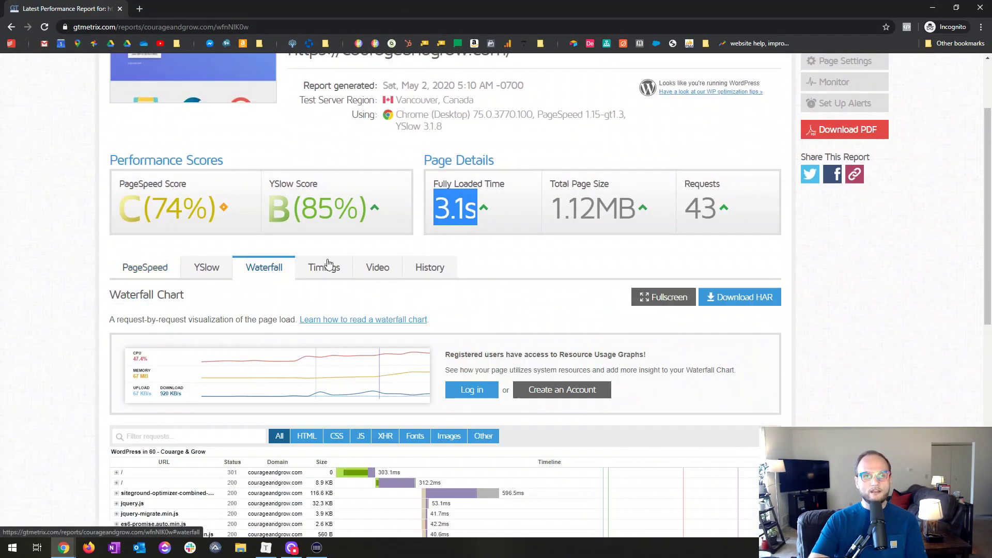
{"action": "scroll", "coordinate": [724, 243], "scroll_direction": "down", "scroll_amount": 15}
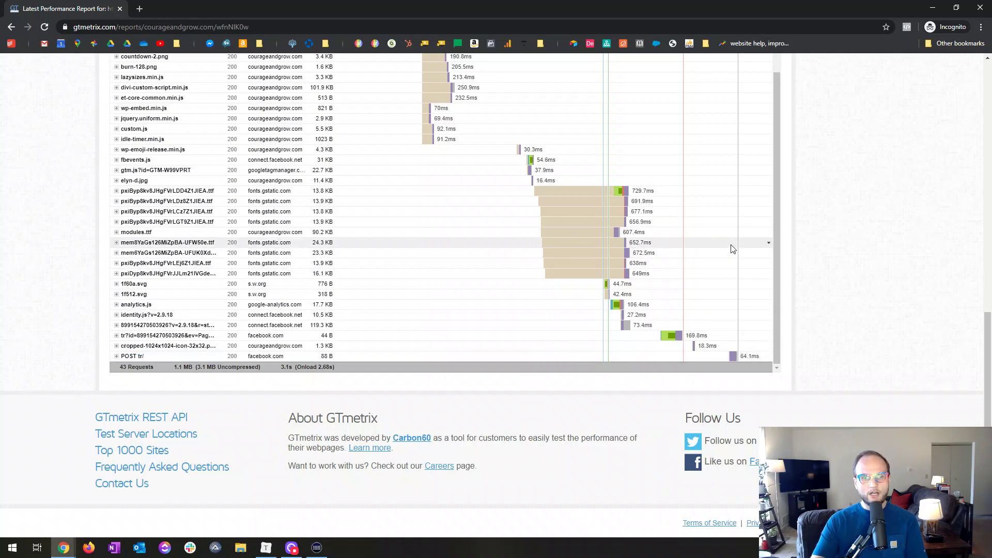
{"action": "scroll", "coordinate": [732, 249], "scroll_direction": "up", "scroll_amount": 1}
{"action": "scroll", "coordinate": [733, 250], "scroll_direction": "up", "scroll_amount": 10}
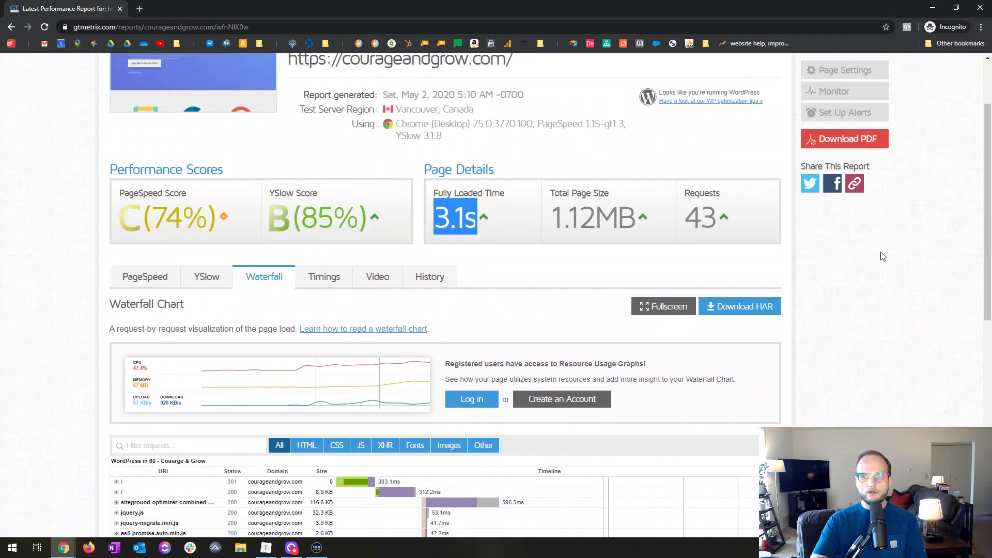
{"action": "scroll", "coordinate": [437, 212], "scroll_direction": "up", "scroll_amount": 2}
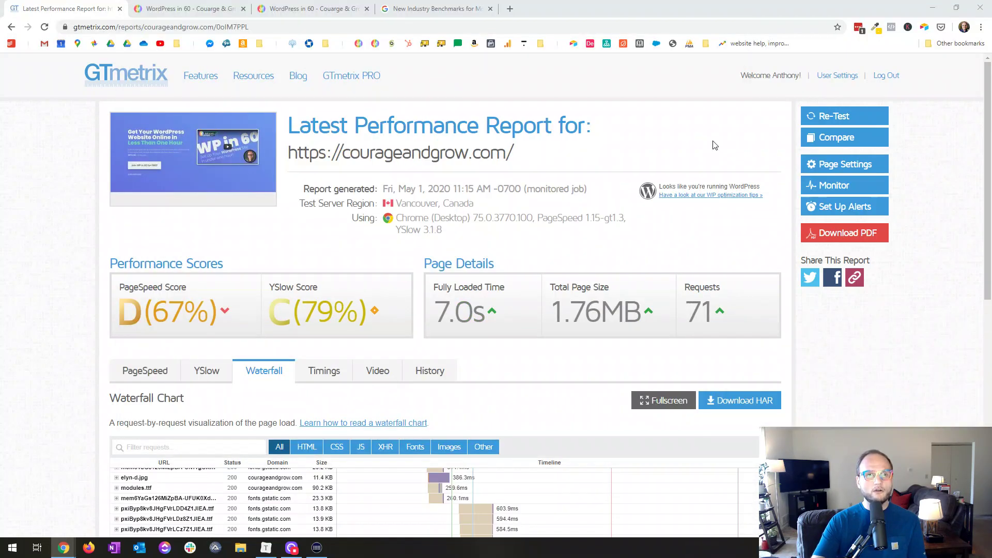
Look through the homepage sections in the Visual Builder and return to the hero section with the video
{"action": "left_click", "coordinate": [201, 11]}
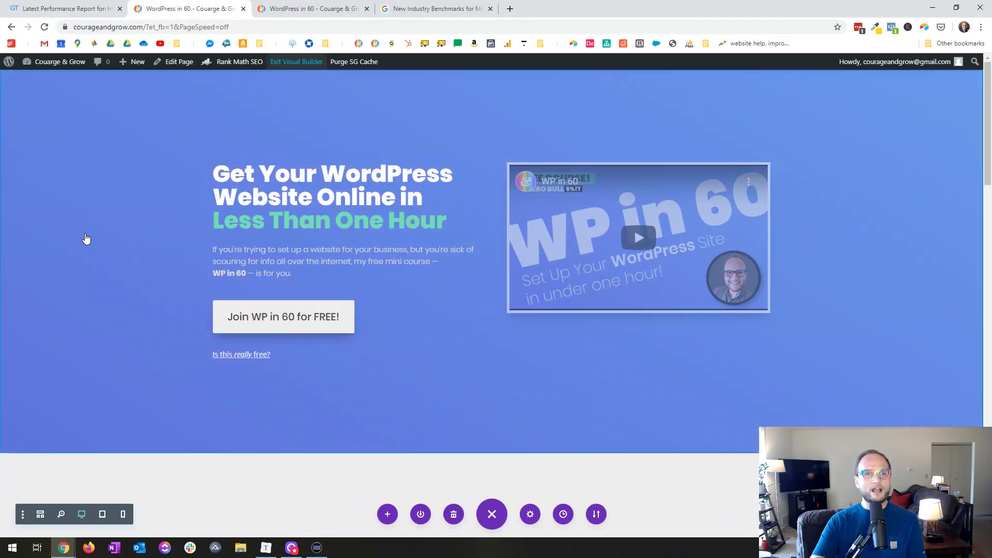
{"action": "scroll", "coordinate": [85, 238], "scroll_direction": "down", "scroll_amount": 10}
{"action": "scroll", "coordinate": [93, 235], "scroll_direction": "down", "scroll_amount": 5}
{"action": "scroll", "coordinate": [92, 235], "scroll_direction": "up", "scroll_amount": 2}
{"action": "scroll", "coordinate": [93, 235], "scroll_direction": "down", "scroll_amount": 6}
{"action": "scroll", "coordinate": [92, 235], "scroll_direction": "up", "scroll_amount": 12}
{"action": "scroll", "coordinate": [92, 236], "scroll_direction": "up", "scroll_amount": 5}
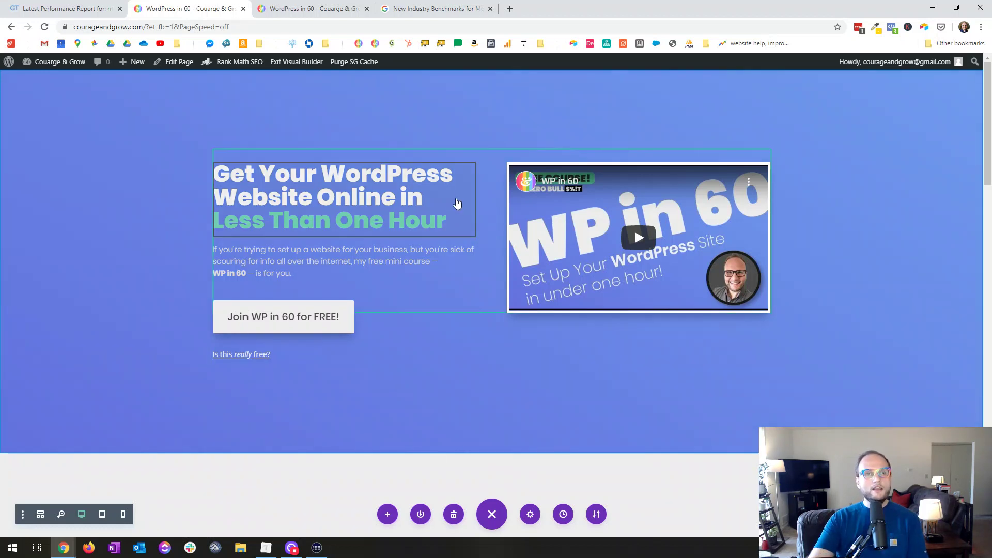
{"action": "scroll", "coordinate": [232, 171], "scroll_direction": "down", "scroll_amount": 2}
{"action": "scroll", "coordinate": [414, 165], "scroll_direction": "up", "scroll_amount": 2}
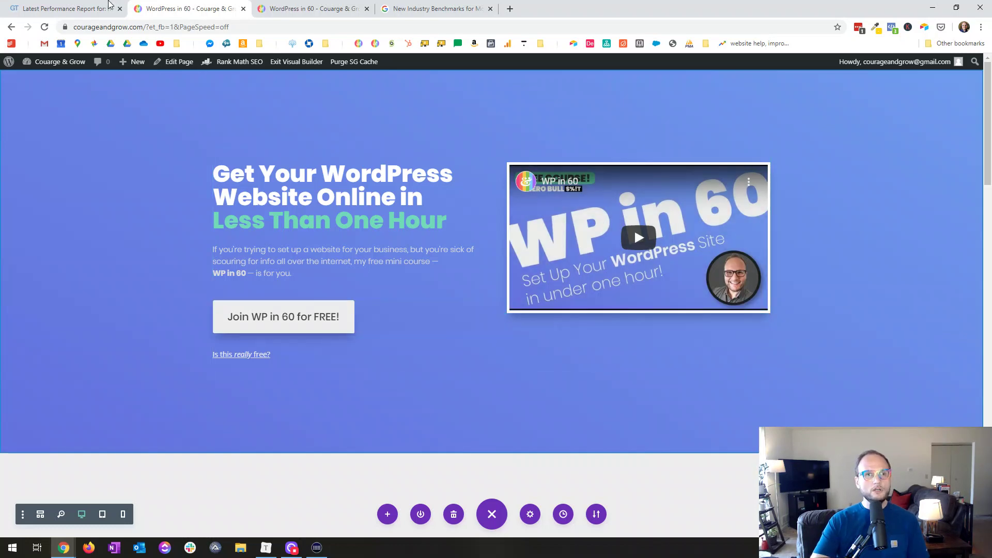
Open the page load timings of the May 1 GTmetrix report and bring up the Onload time explanation
{"action": "left_click", "coordinate": [82, 8]}
{"action": "scroll", "coordinate": [83, 403], "scroll_direction": "down", "scroll_amount": 2}
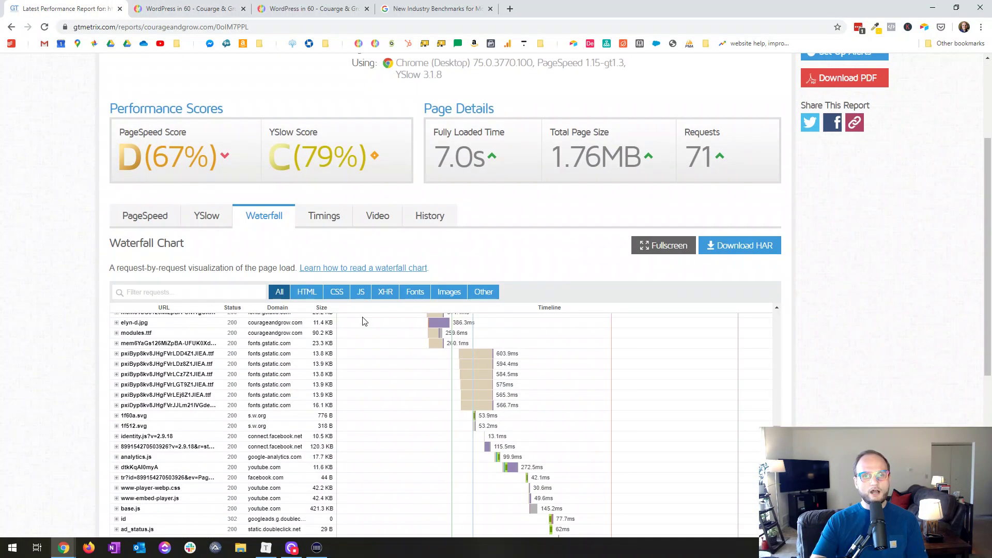
{"action": "scroll", "coordinate": [310, 269], "scroll_direction": "up", "scroll_amount": 2}
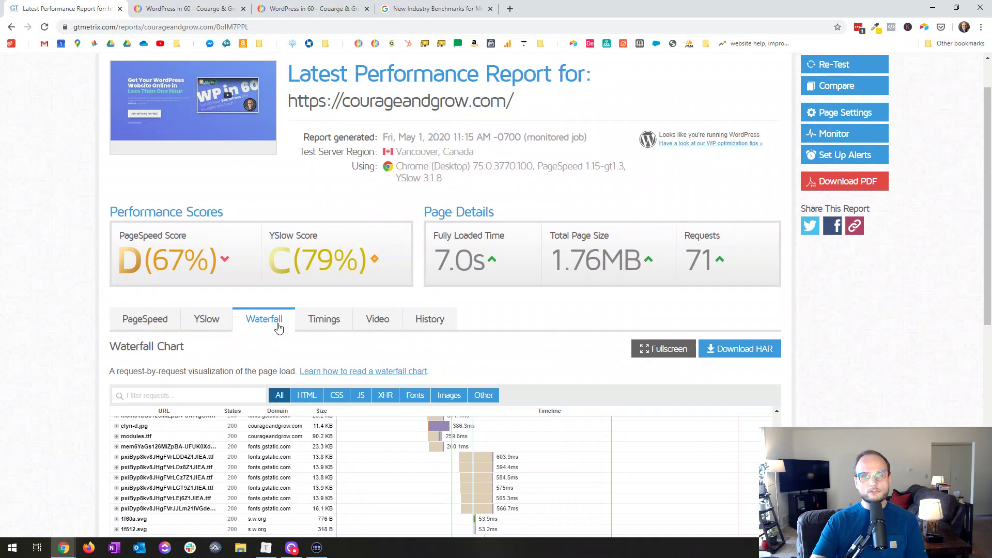
{"action": "left_click", "coordinate": [143, 328]}
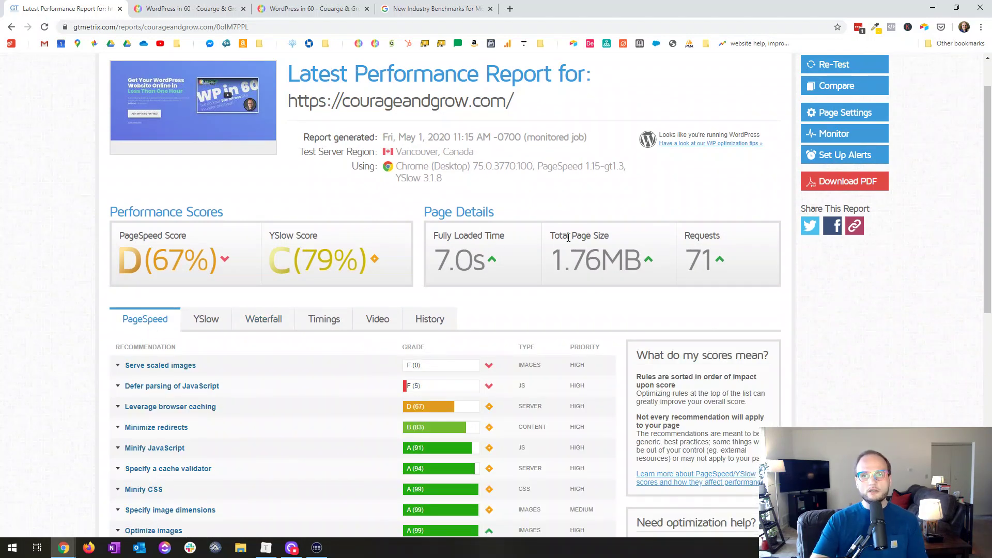
{"action": "left_click", "coordinate": [326, 319]}
{"action": "scroll", "coordinate": [298, 328], "scroll_direction": "down", "scroll_amount": 2}
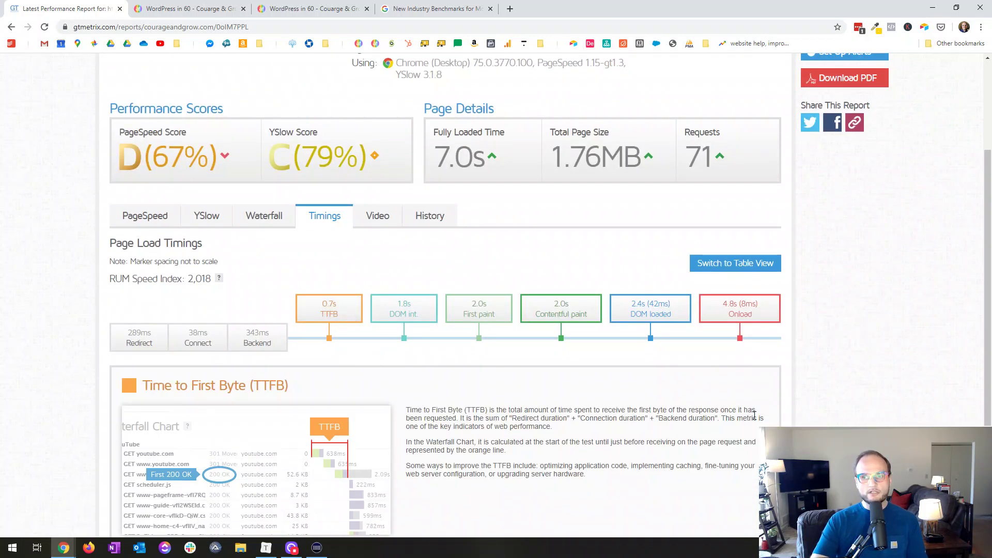
{"action": "left_click", "coordinate": [773, 320]}
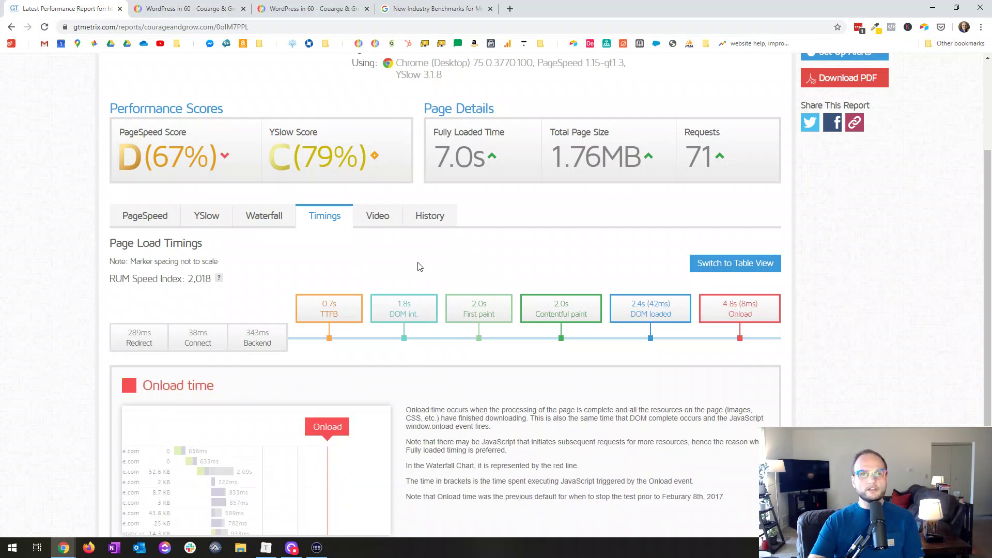
Examine the May 1 report's waterfall requests around the red Onload line
{"action": "left_click", "coordinate": [267, 217]}
{"action": "scroll", "coordinate": [652, 316], "scroll_direction": "down", "scroll_amount": 2}
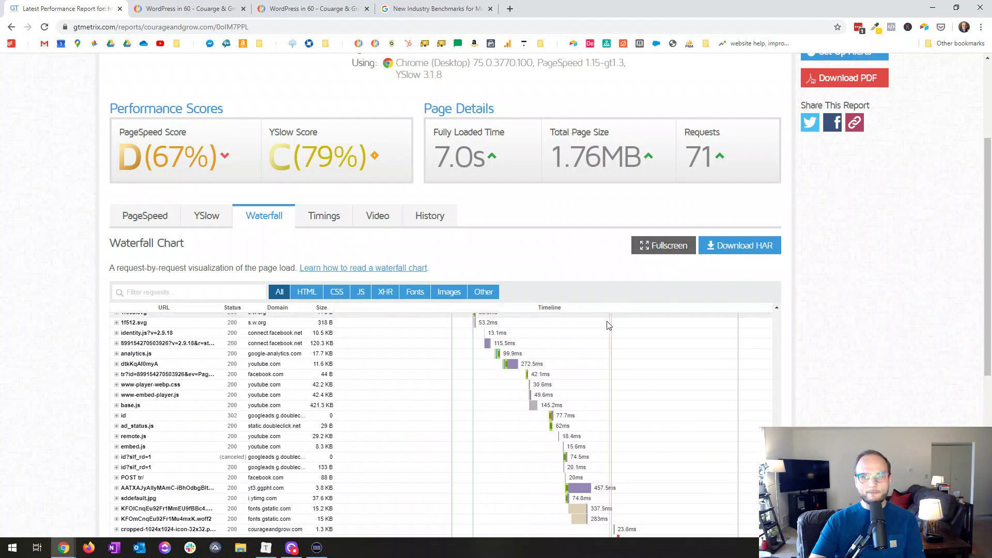
{"action": "mouse_move", "coordinate": [611, 328]}
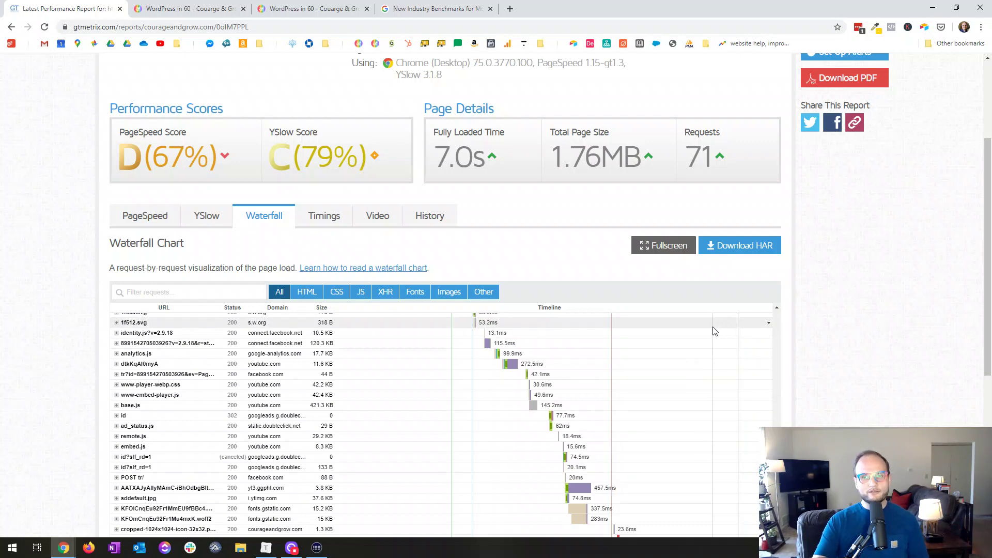
{"action": "scroll", "coordinate": [862, 256], "scroll_direction": "up", "scroll_amount": 3}
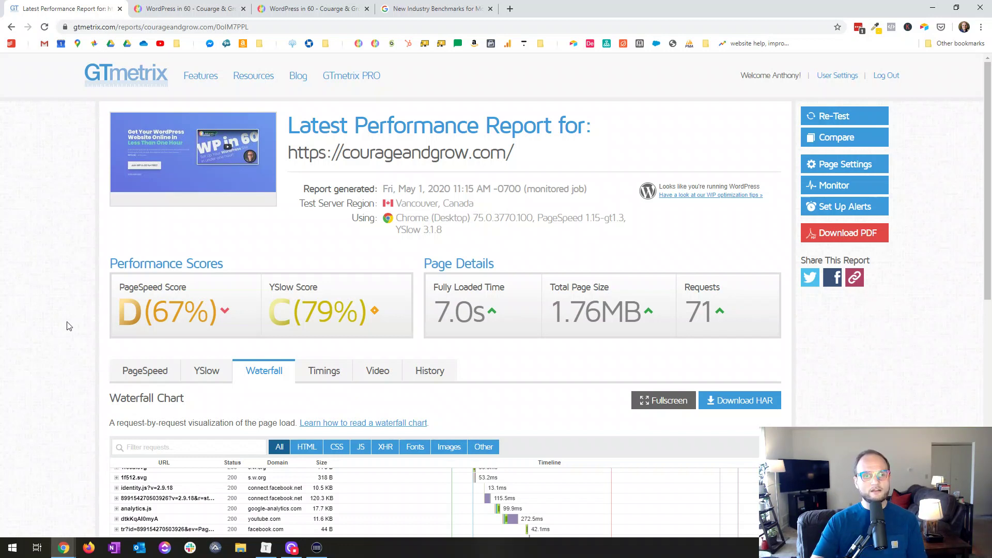
Expand the Serve scaled images recommendation in the PageSpeed results and view the linked headshot-opt.png image
{"action": "scroll", "coordinate": [88, 310], "scroll_direction": "down", "scroll_amount": 1}
{"action": "left_click", "coordinate": [144, 318]}
{"action": "scroll", "coordinate": [50, 227], "scroll_direction": "down", "scroll_amount": 2}
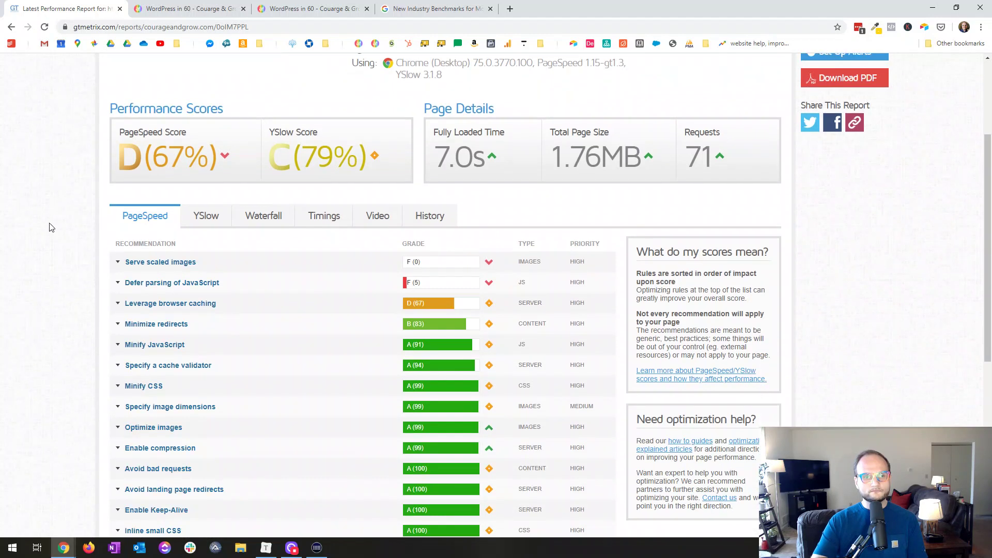
{"action": "left_click", "coordinate": [119, 264]}
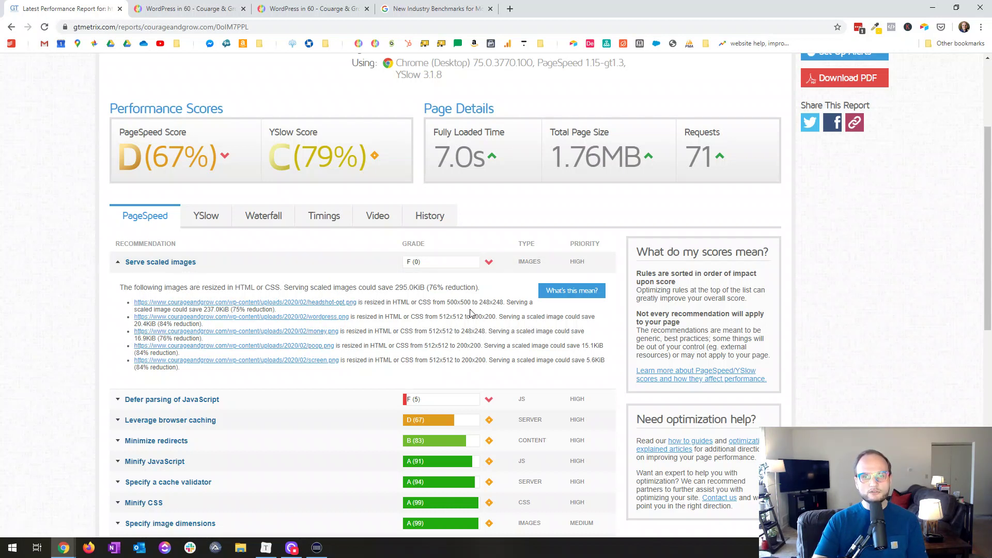
{"action": "left_click", "coordinate": [341, 303]}
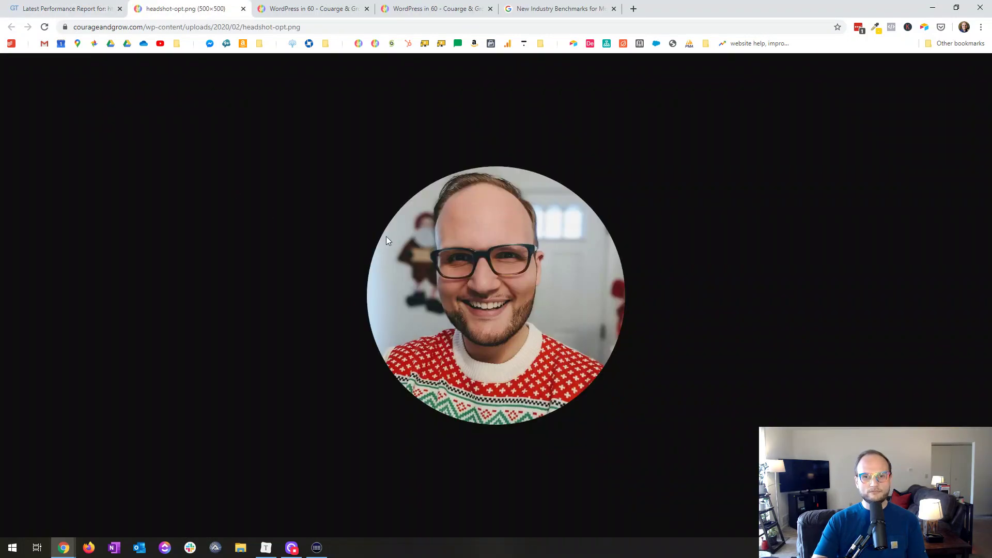
{"action": "left_click", "coordinate": [60, 7]}
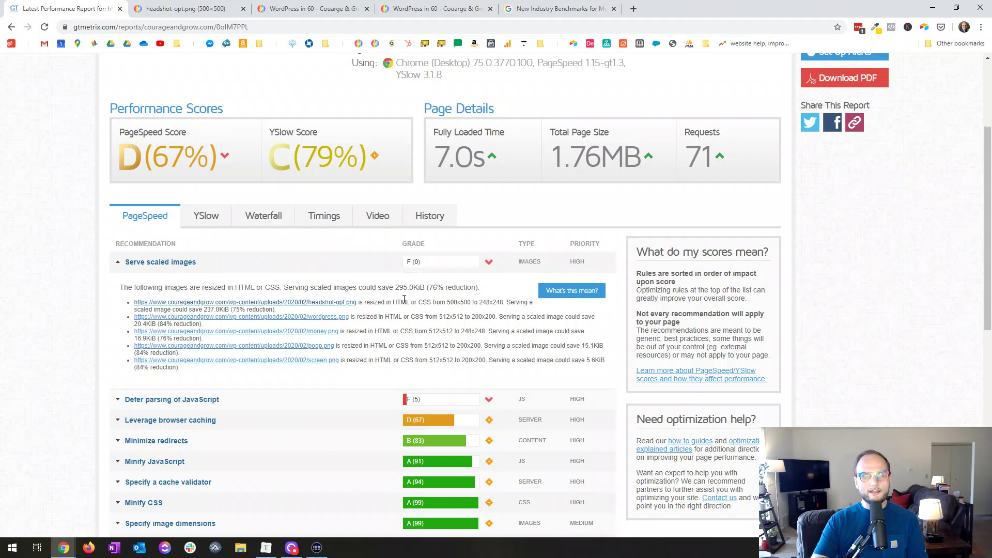
Examine the original and resized dimensions and the possible savings listed for each image under Serve scaled images
{"action": "double_click", "coordinate": [459, 302]}
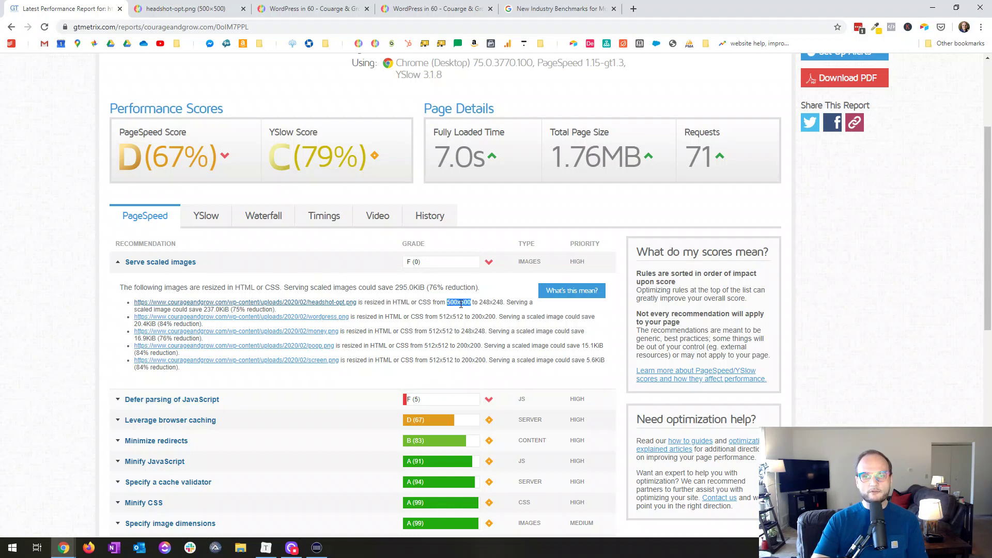
{"action": "double_click", "coordinate": [487, 302]}
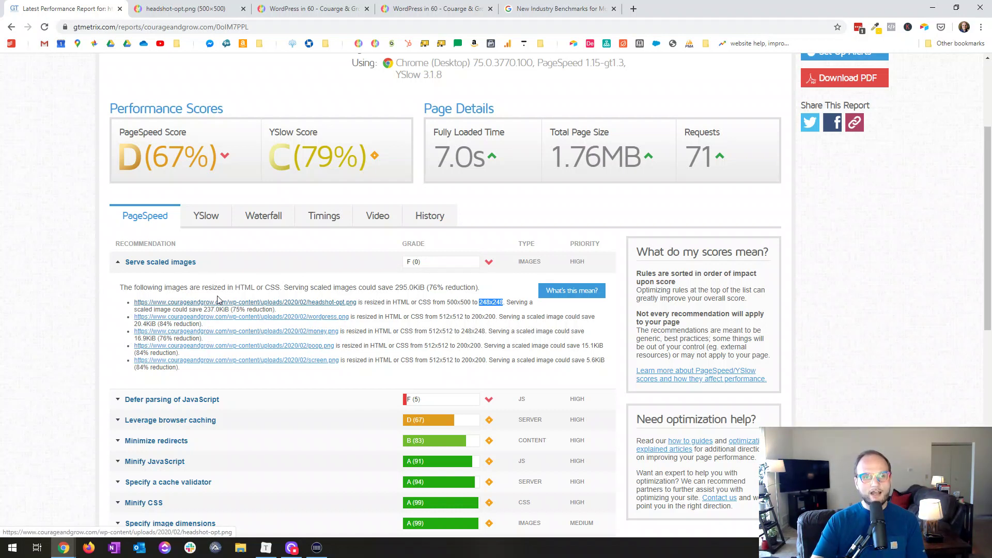
{"action": "left_click", "coordinate": [178, 262]}
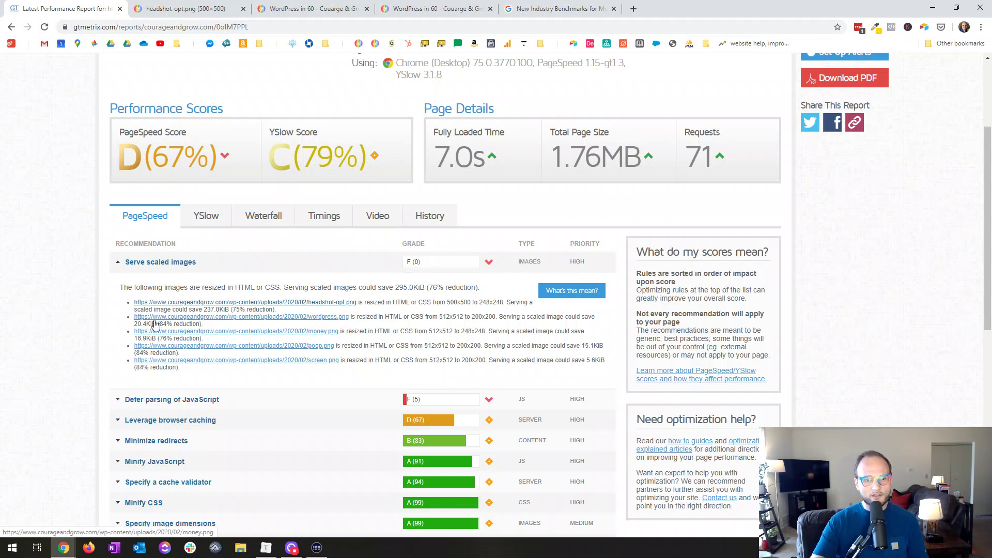
{"action": "double_click", "coordinate": [137, 324]}
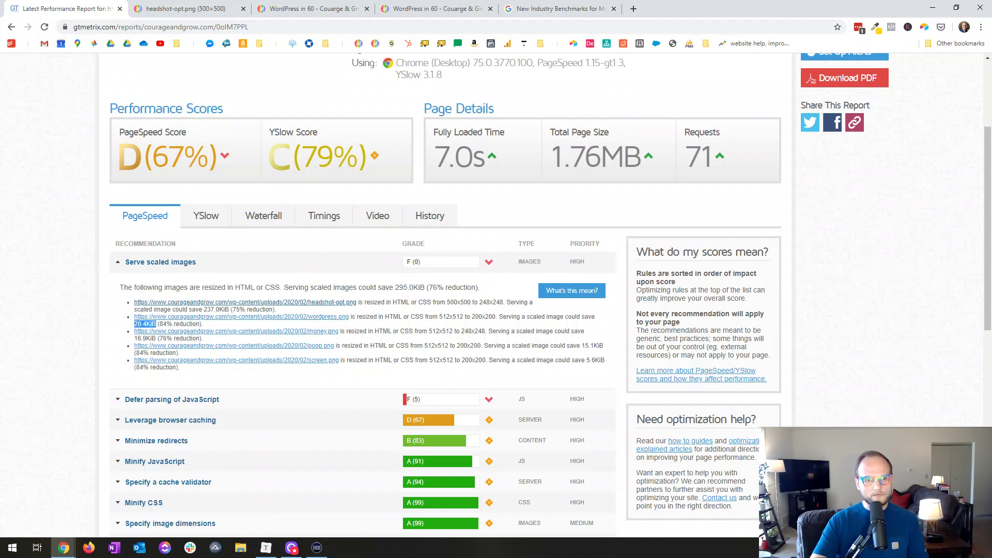
{"action": "double_click", "coordinate": [145, 338]}
{"action": "left_click", "coordinate": [490, 306]}
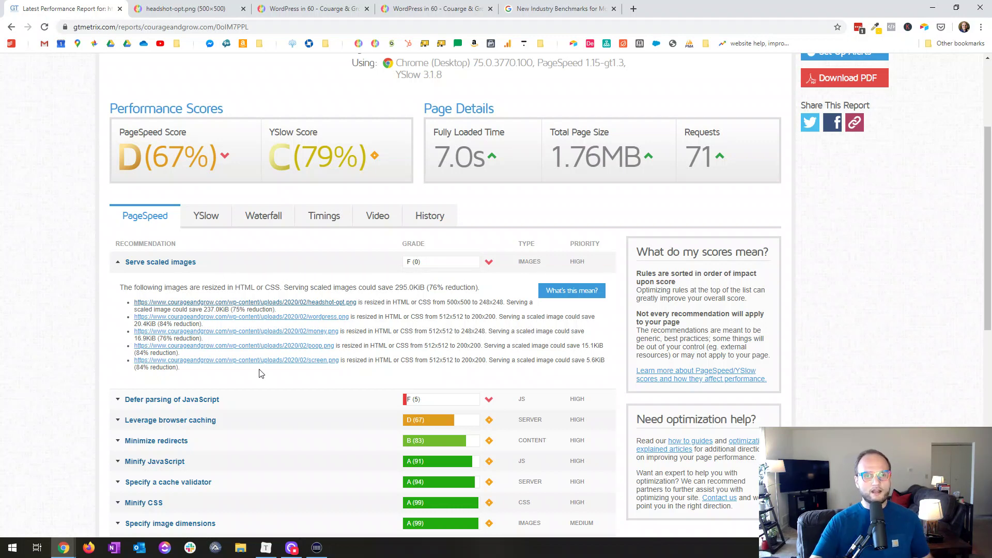
{"action": "scroll", "coordinate": [268, 362], "scroll_direction": "up", "scroll_amount": 3}
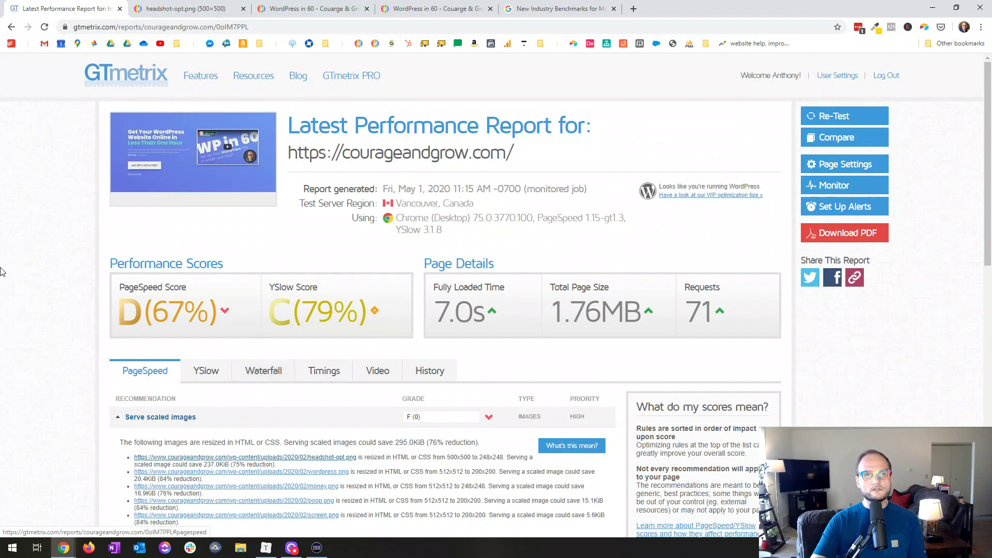